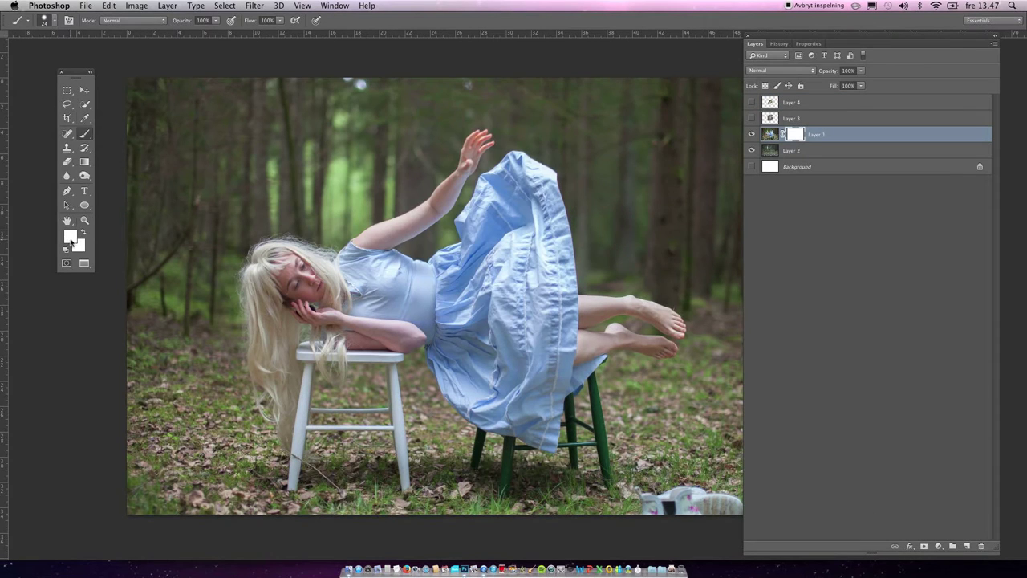
# - Paint black with a roughly 21 px brush on Layer 1's mask to hide the green stool leg
pyautogui.click(67, 248)
pyautogui.rightClick(588, 275)
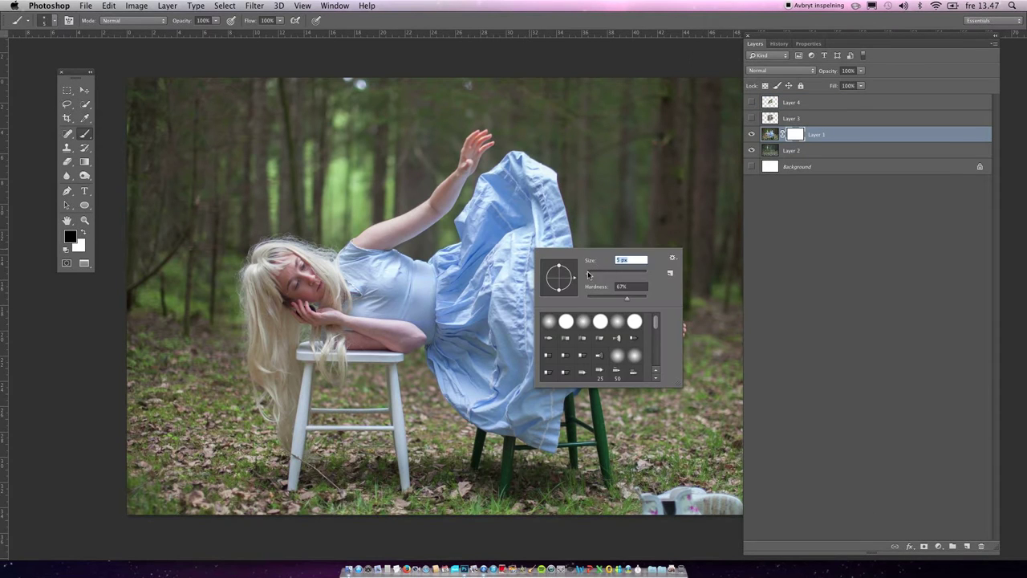
pyautogui.write('22')
pyautogui.press('Return')
pyautogui.scroll(3, 618, 401)
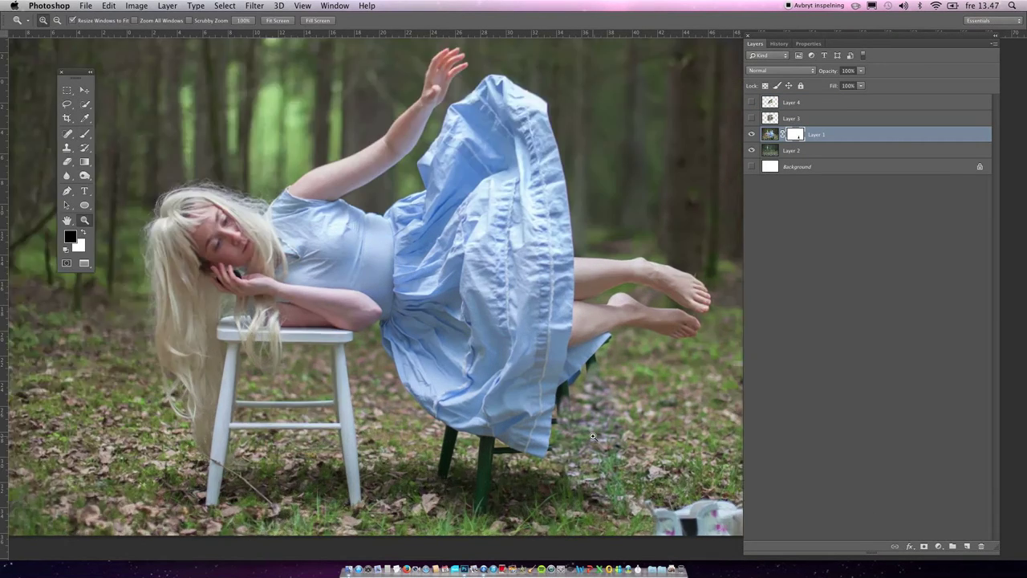
pyautogui.moveTo(602, 327); pyautogui.dragTo(633, 326)
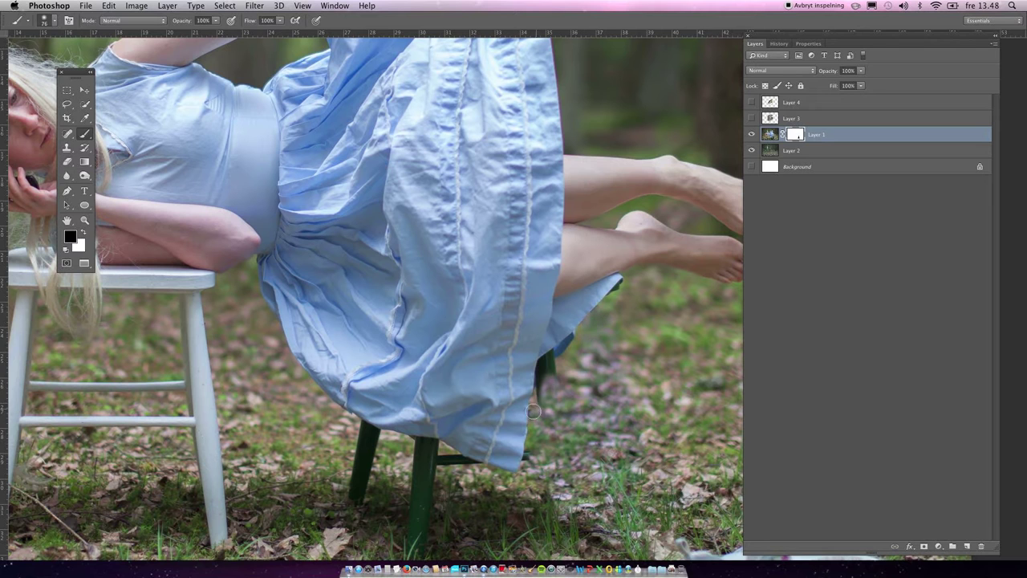
pyautogui.moveTo(567, 361); pyautogui.dragTo(533, 363)
pyautogui.scroll(1, 533, 386)
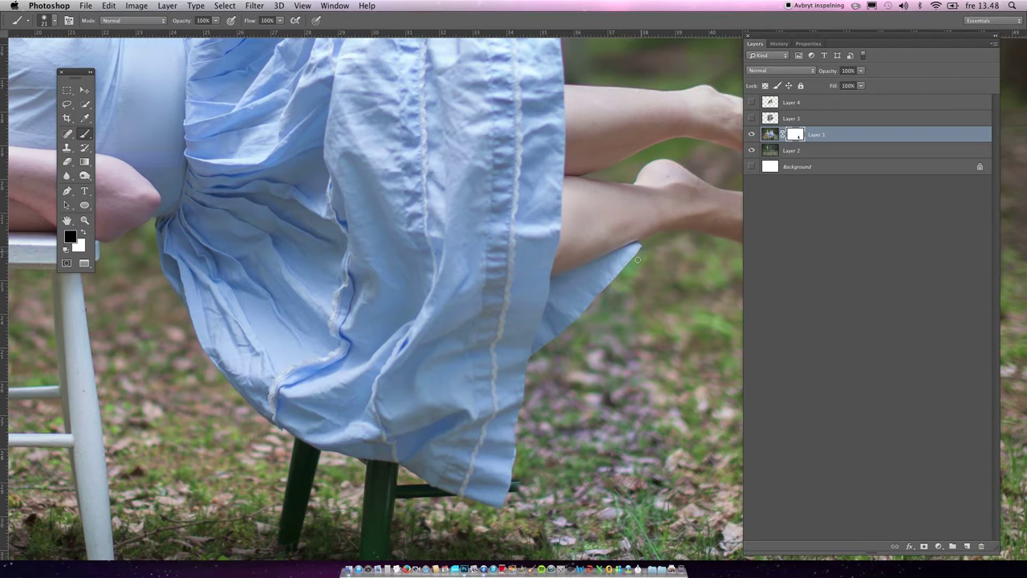
pyautogui.scroll(-2, 637, 259)
pyautogui.moveTo(464, 498)
pyautogui.mouseDown()
pyautogui.moveTo(481, 381)
pyautogui.moveTo(407, 332)
pyautogui.mouseUp()
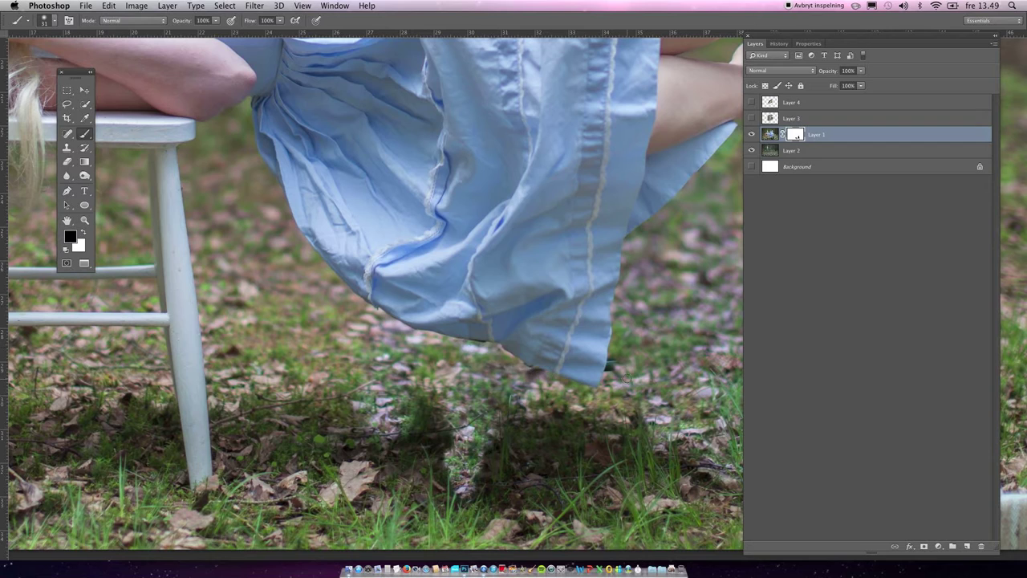
# - Mask out the white stool's back leg, rungs, legs under the seat and front leg
pyautogui.scroll(-2, 440, 347)
pyautogui.moveTo(513, 289); pyautogui.dragTo(489, 385)
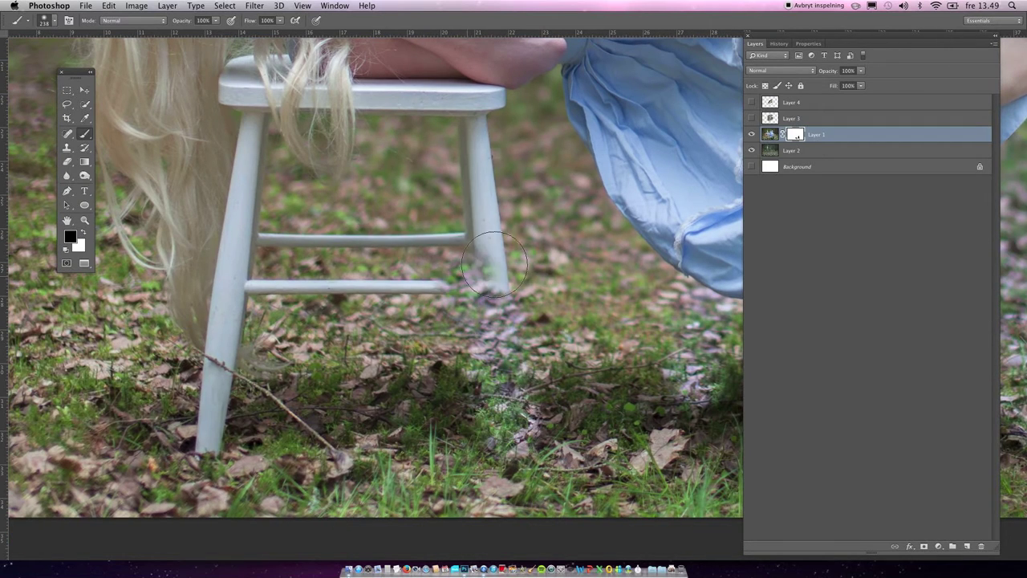
pyautogui.moveTo(450, 161); pyautogui.dragTo(337, 281)
pyautogui.moveTo(208, 417)
pyautogui.mouseDown()
pyautogui.moveTo(226, 323)
pyautogui.moveTo(337, 249)
pyautogui.mouseUp()
pyautogui.scroll(-2, 263, 389)
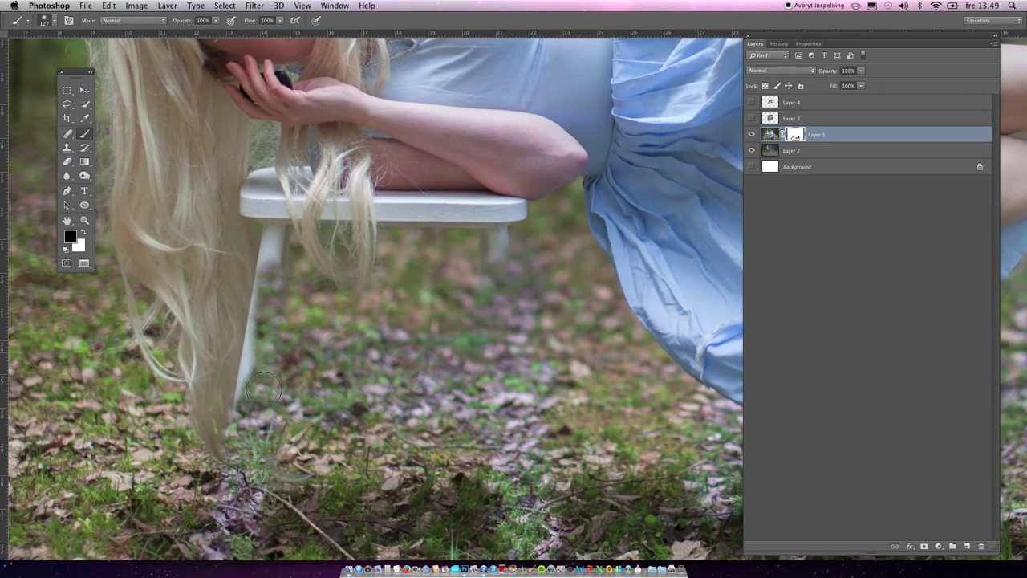
pyautogui.moveTo(248, 341); pyautogui.dragTo(265, 212)
pyautogui.scroll(-2, 265, 241)
pyautogui.moveTo(257, 305); pyautogui.dragTo(273, 217)
pyautogui.moveTo(273, 321); pyautogui.dragTo(297, 233)
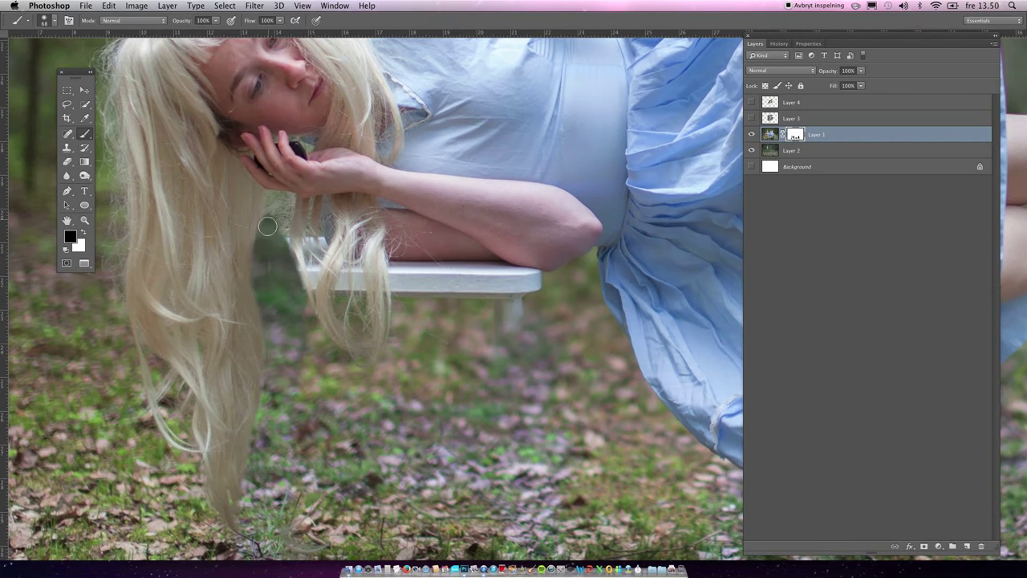
pyautogui.moveTo(530, 288)
pyautogui.mouseDown()
pyautogui.moveTo(470, 275)
pyautogui.moveTo(417, 289)
pyautogui.mouseUp()
# - With a smaller brush, hide the stool seat edge under the arm
pyautogui.scroll(2, 481, 277)
pyautogui.rightClick(505, 273)
pyautogui.press('Return')
pyautogui.moveTo(521, 268); pyautogui.dragTo(483, 264)
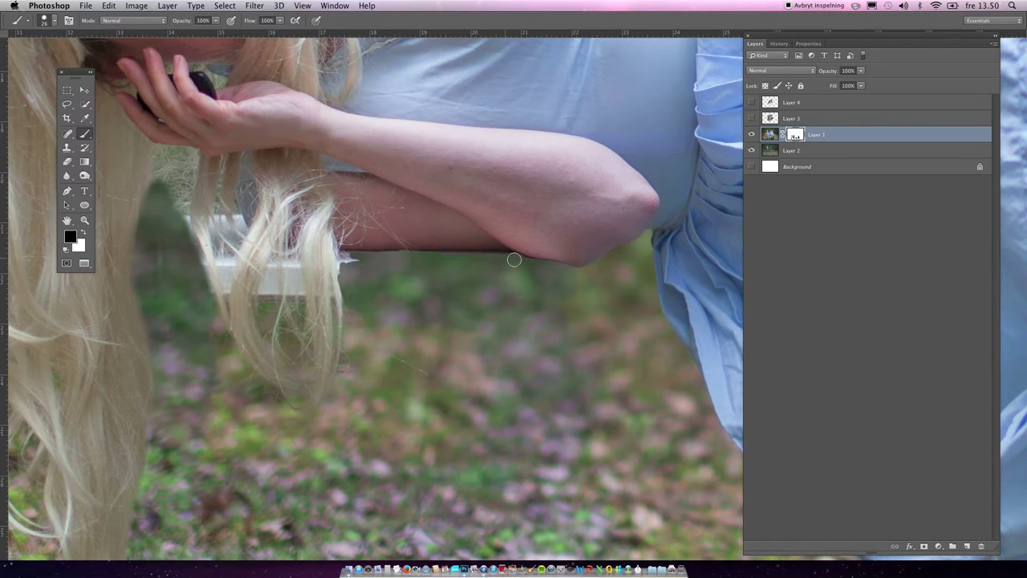
pyautogui.rightClick(494, 298)
pyautogui.press('Return')
pyautogui.scroll(-2, 313, 289)
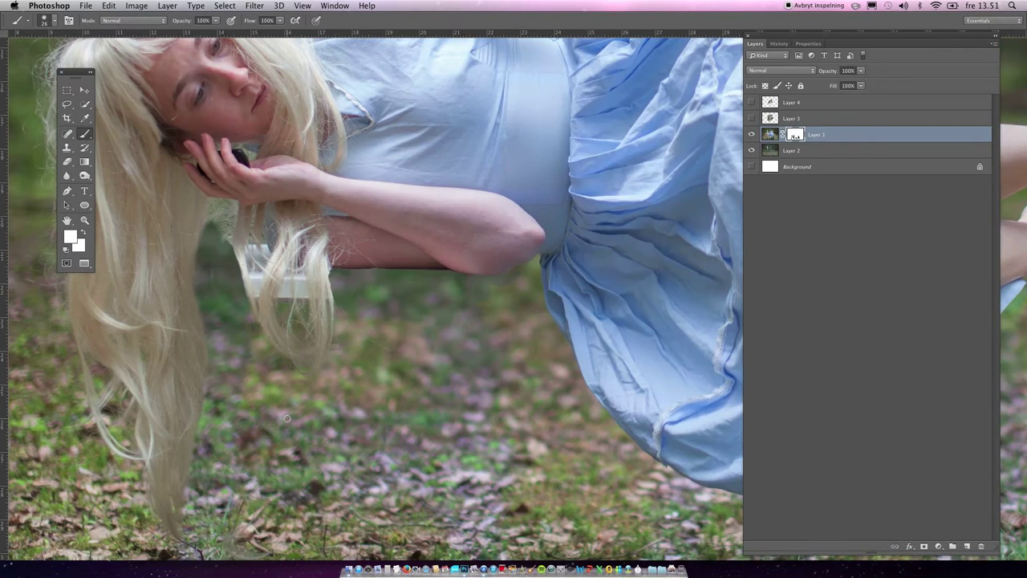
# - Switch to a soft 51 px white brush at 37% opacity to restore hair
pyautogui.press('x')
pyautogui.rightClick(277, 268)
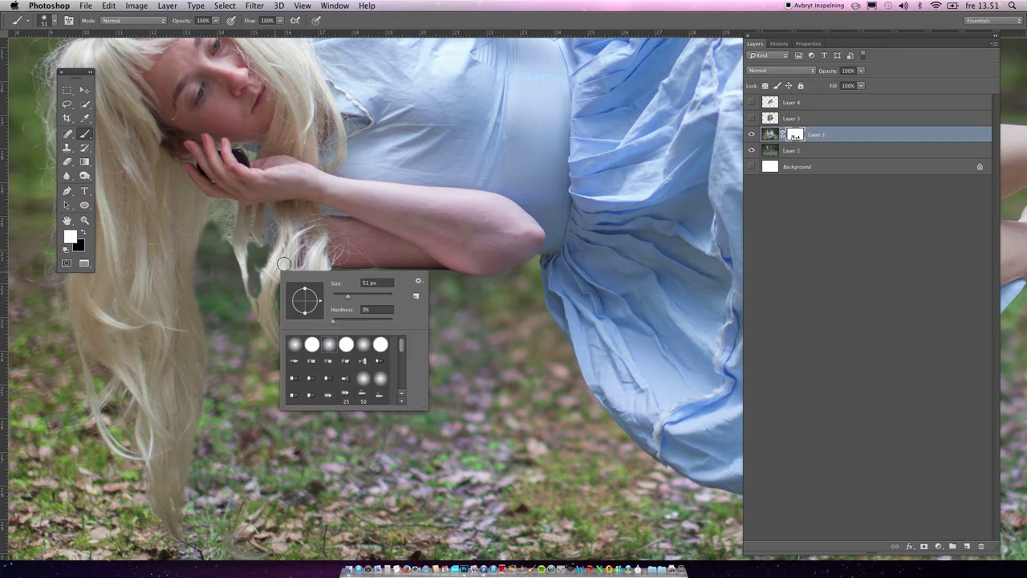
pyautogui.press('Return')
pyautogui.press('Tab')
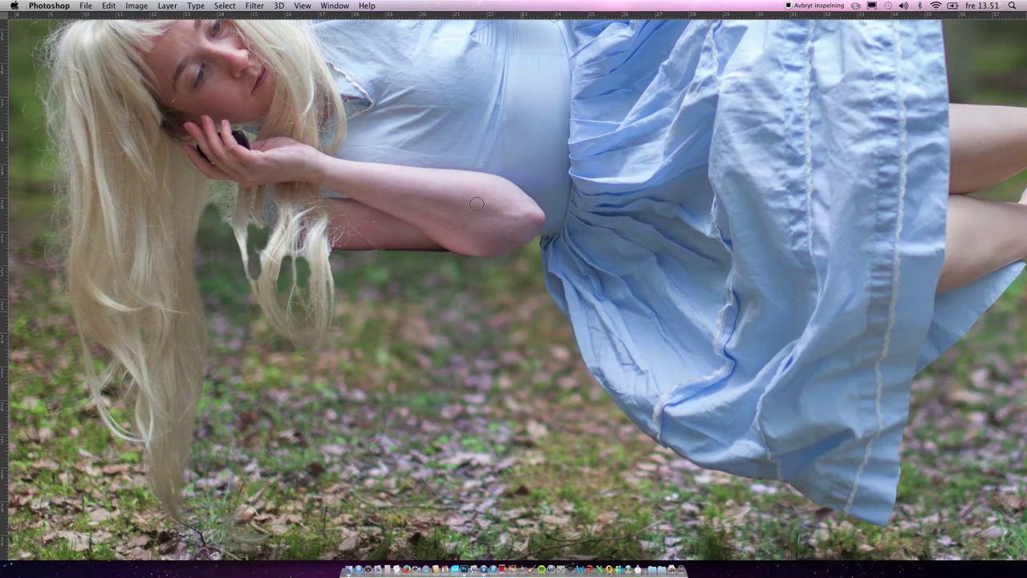
pyautogui.press('Tab')
pyautogui.press('3')
pyautogui.press('7')
# - Return to painting with black and view the whole image again
pyautogui.rightClick(287, 294)
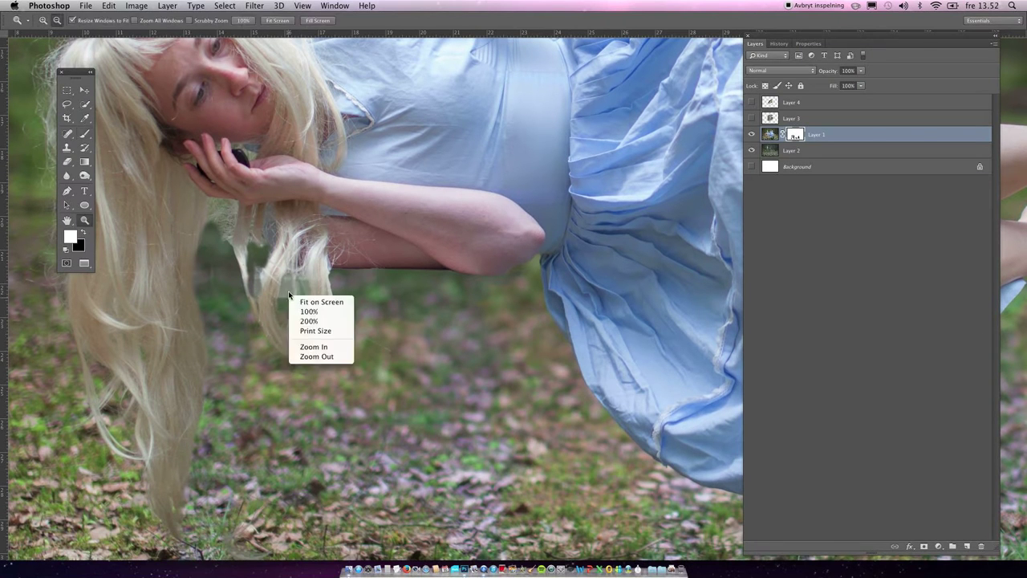
pyautogui.press('Escape')
pyautogui.press('x')
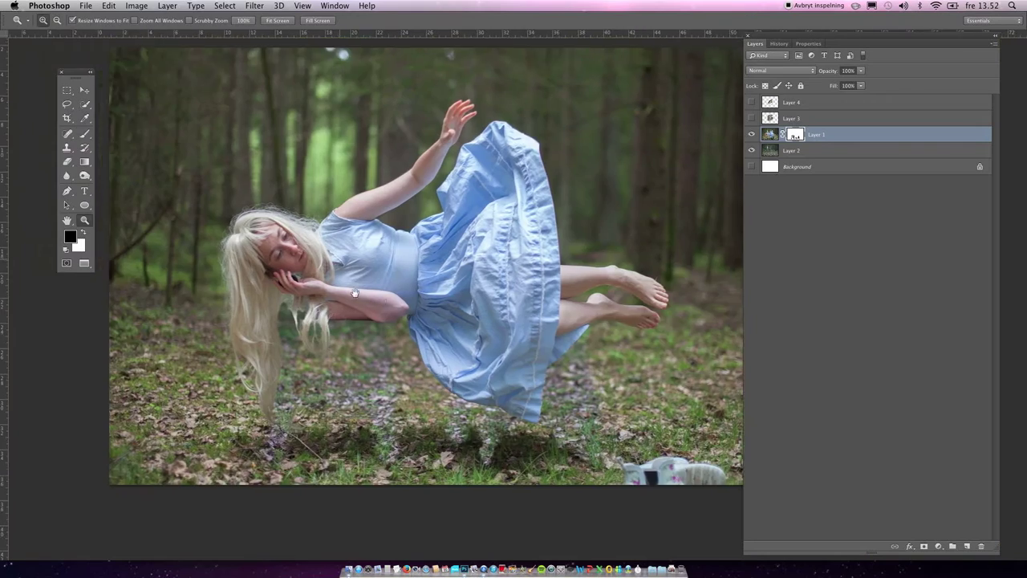
pyautogui.moveTo(273, 287); pyautogui.dragTo(505, 369)
# - At full opacity, darken the green glow behind the hair on Layer 4's mask and Layer 3's mask
pyautogui.moveTo(618, 401); pyautogui.dragTo(610, 417)
pyautogui.press('0')
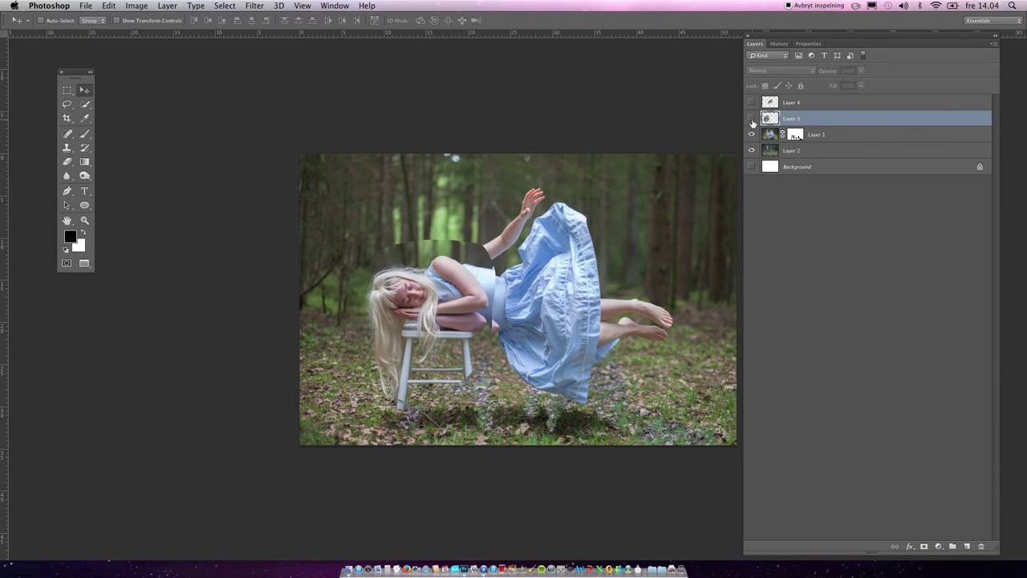
pyautogui.moveTo(469, 218); pyautogui.dragTo(484, 171)
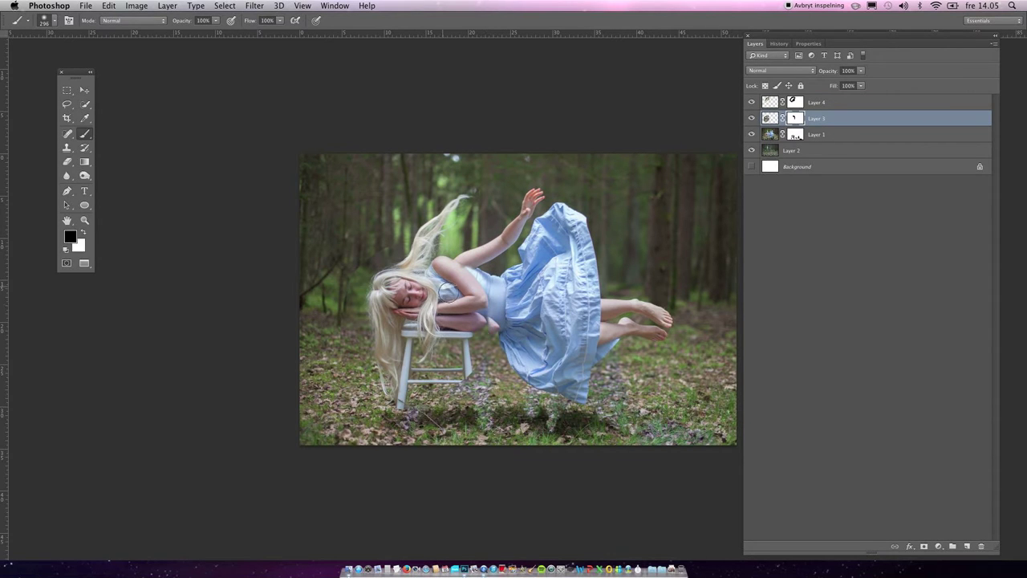
pyautogui.moveTo(369, 253); pyautogui.dragTo(353, 313)
# - Select Layer 3 and fade out the stool on its mask
pyautogui.hotkey('alt', '[')
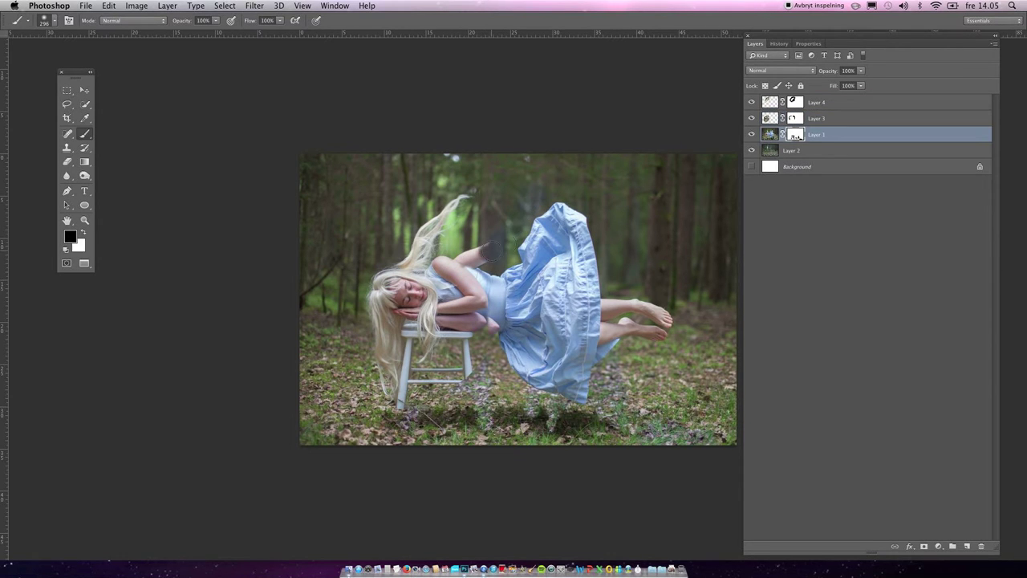
pyautogui.hotkey('alt', ']')
pyautogui.press('x')
pyautogui.hotkey('alt', ']')
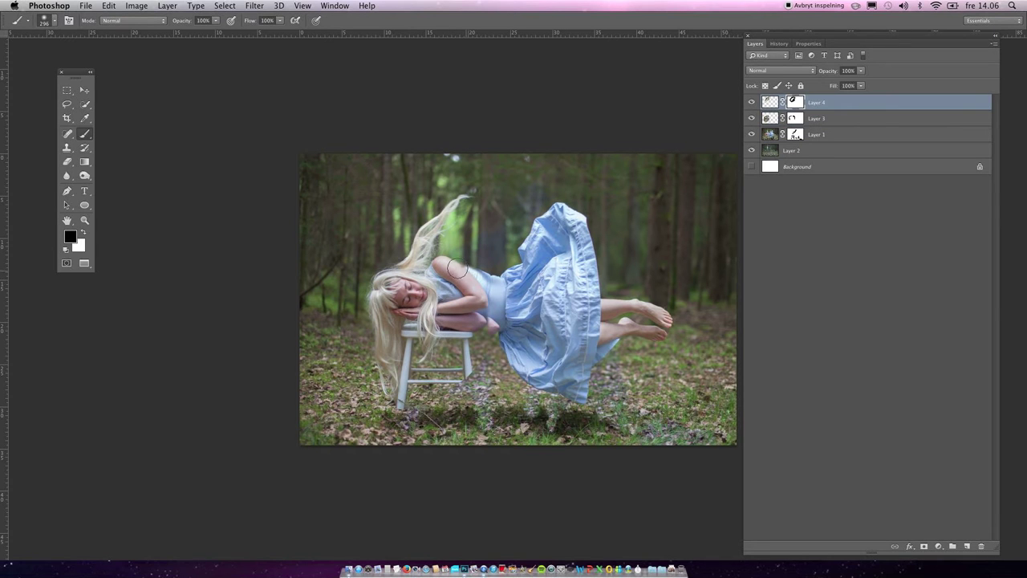
pyautogui.click(799, 120)
pyautogui.moveTo(464, 333); pyautogui.dragTo(413, 393)
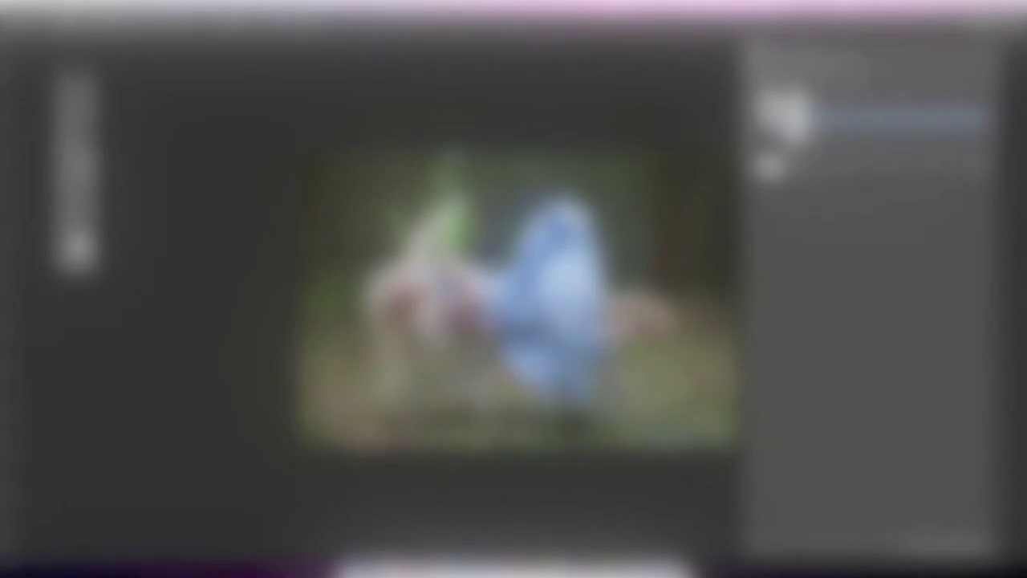
# - Set the Soft Light shadow layer's fill to 50% and brush flow to 14%
pyautogui.moveTo(841, 96); pyautogui.dragTo(836, 96)
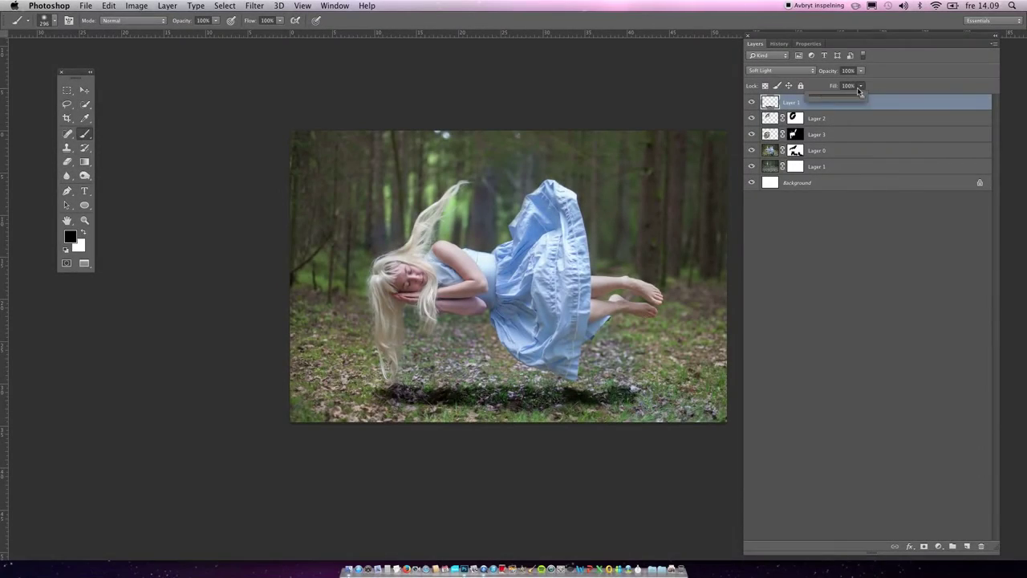
pyautogui.press('x')
pyautogui.hotkey('shift', '1')
pyautogui.hotkey('shift', '4')
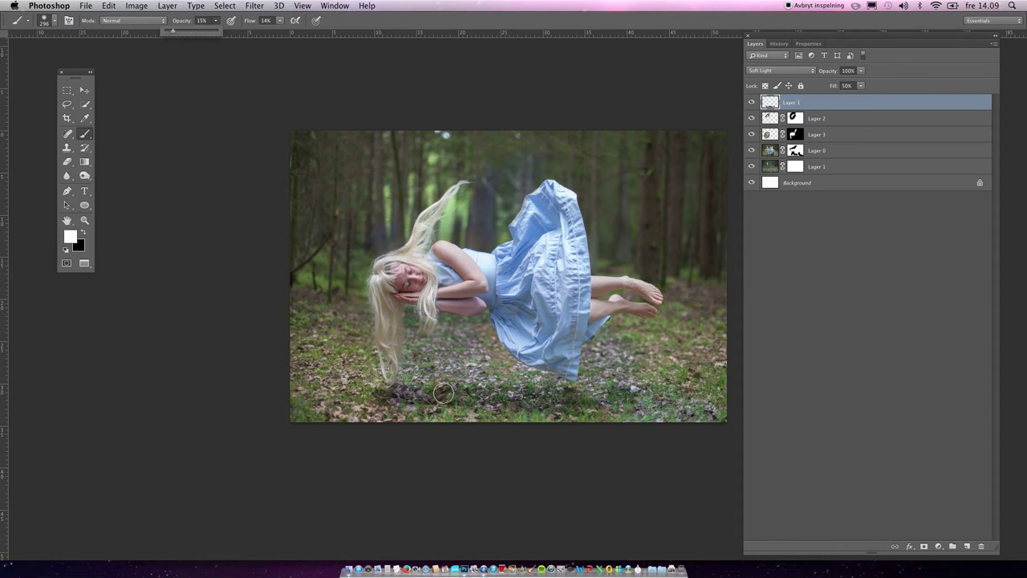
# - Add a Hue/Saturation adjustment layer and open its colour range choices
pyautogui.click(938, 546)
pyautogui.click(959, 449)
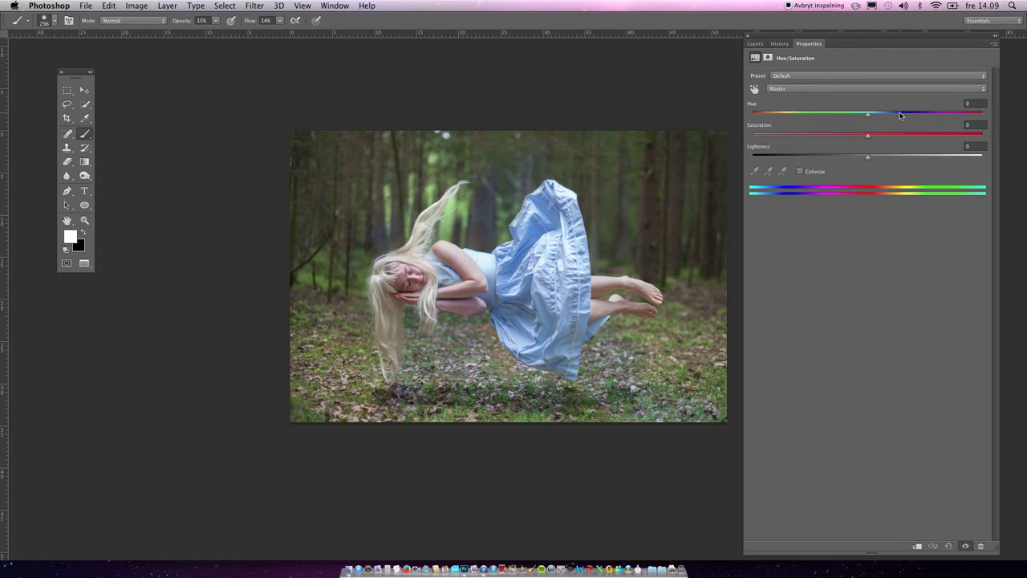
pyautogui.click(874, 88)
pyautogui.click(802, 97)
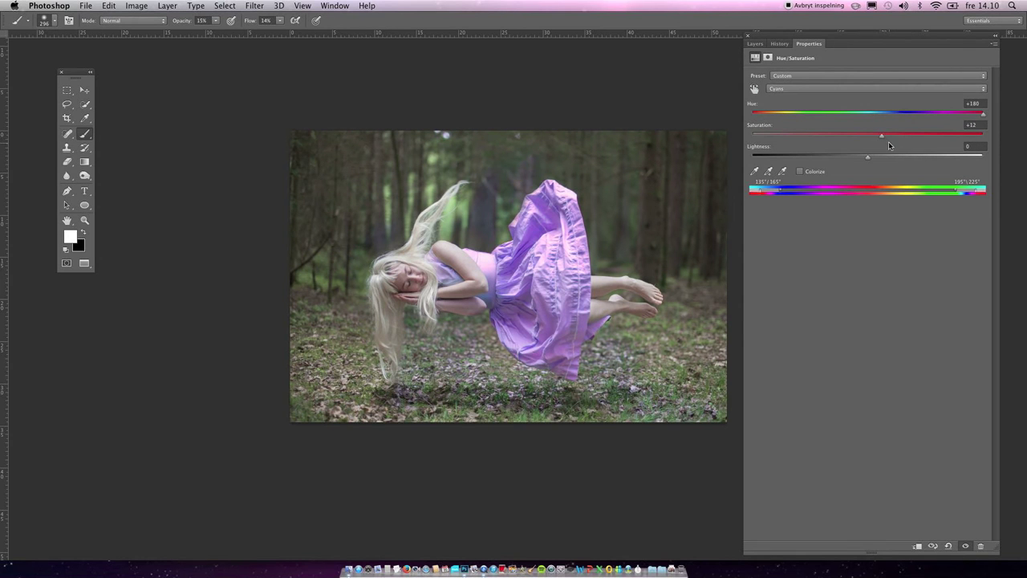
# - Set Blues to Hue +180, Saturation +52, Lightness -33, then hide the layer to compare
pyautogui.click(874, 88)
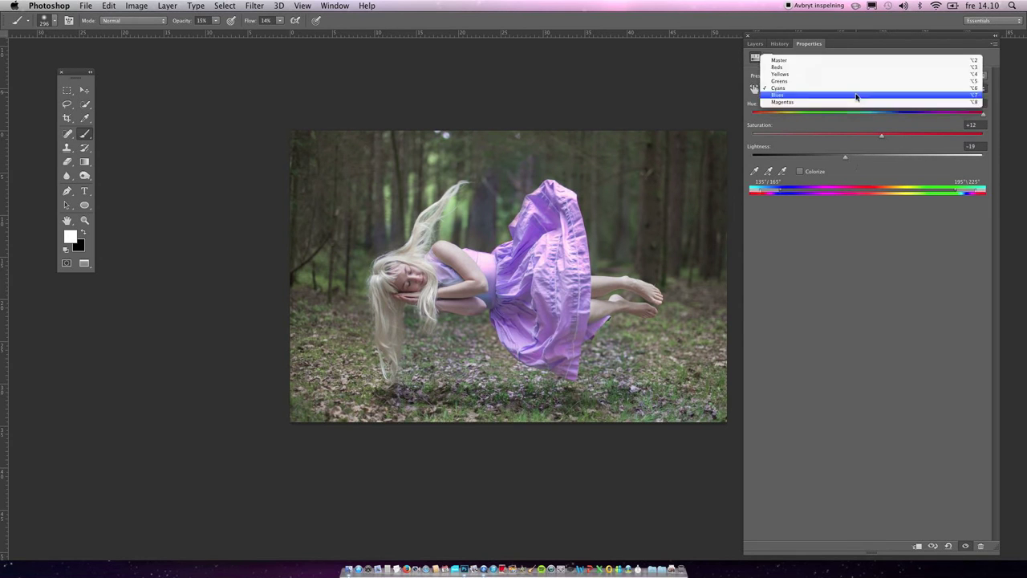
pyautogui.moveTo(867, 113); pyautogui.dragTo(983, 112)
pyautogui.moveTo(867, 134); pyautogui.dragTo(926, 134)
pyautogui.moveTo(867, 156); pyautogui.dragTo(828, 156)
pyautogui.click(755, 43)
pyautogui.click(752, 102)
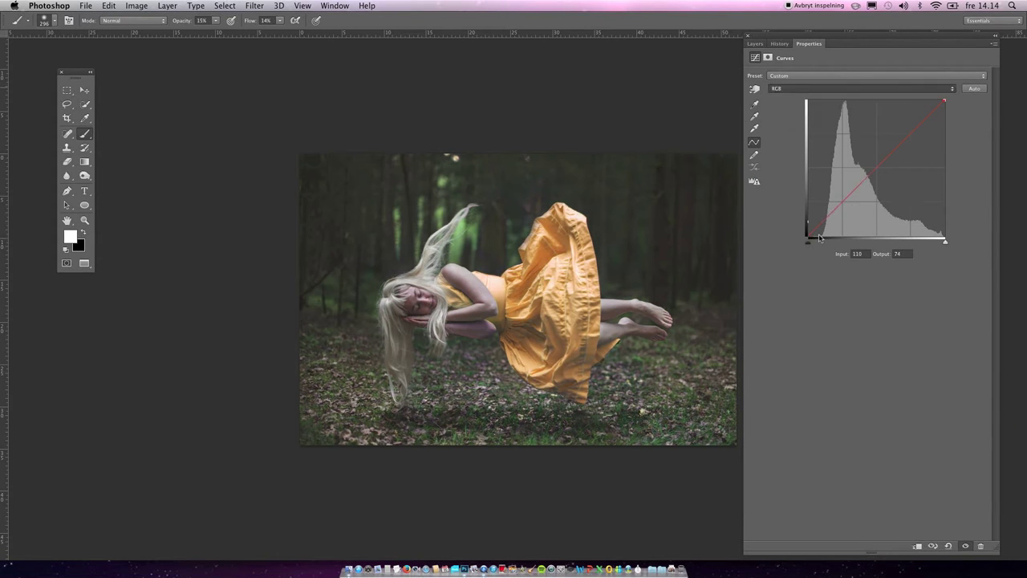
# - Switch the Curves layer to the Blue channel and set a smaller 20%-opacity brush
pyautogui.click(863, 88)
pyautogui.click(802, 100)
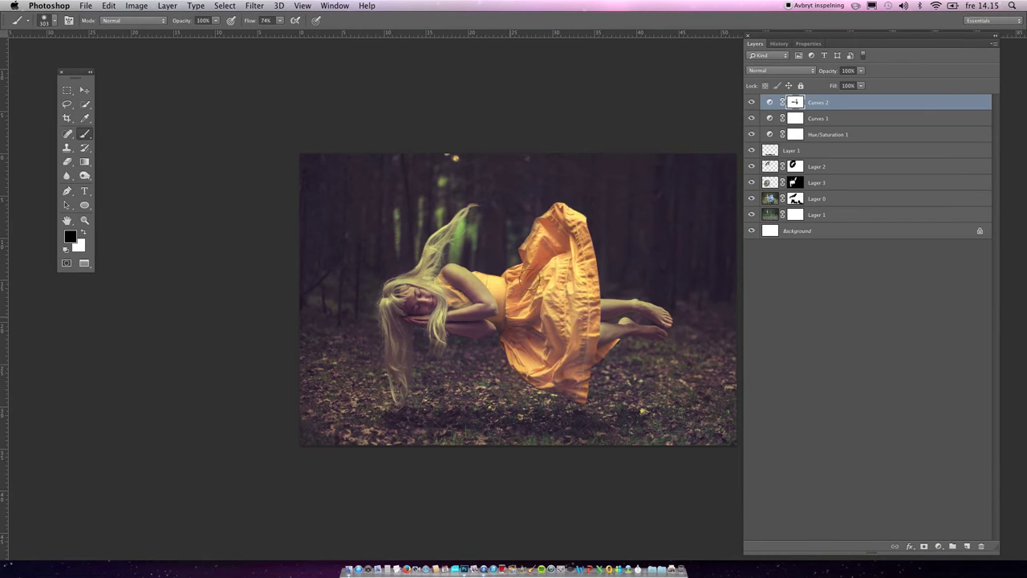
pyautogui.press('[')
pyautogui.press('[')
pyautogui.press('[')
pyautogui.press('2')
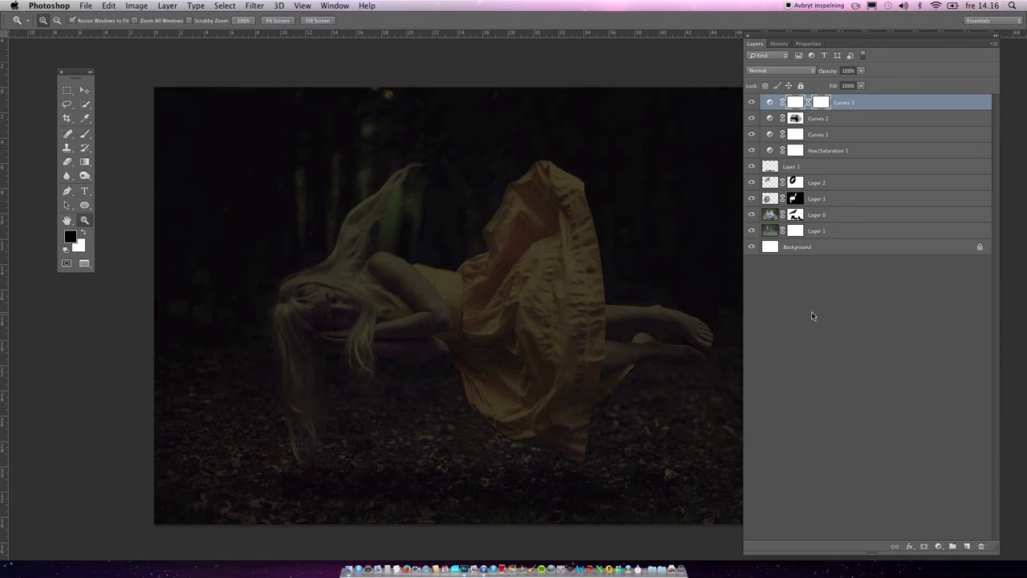
# - At 70% opacity, paint the dress, shoulder, arm and face bright on the Curves 3 mask
pyautogui.press('7')
pyautogui.moveTo(536, 303)
pyautogui.mouseDown()
pyautogui.moveTo(492, 378)
pyautogui.moveTo(562, 229)
pyautogui.moveTo(505, 306)
pyautogui.moveTo(568, 382)
pyautogui.mouseUp()
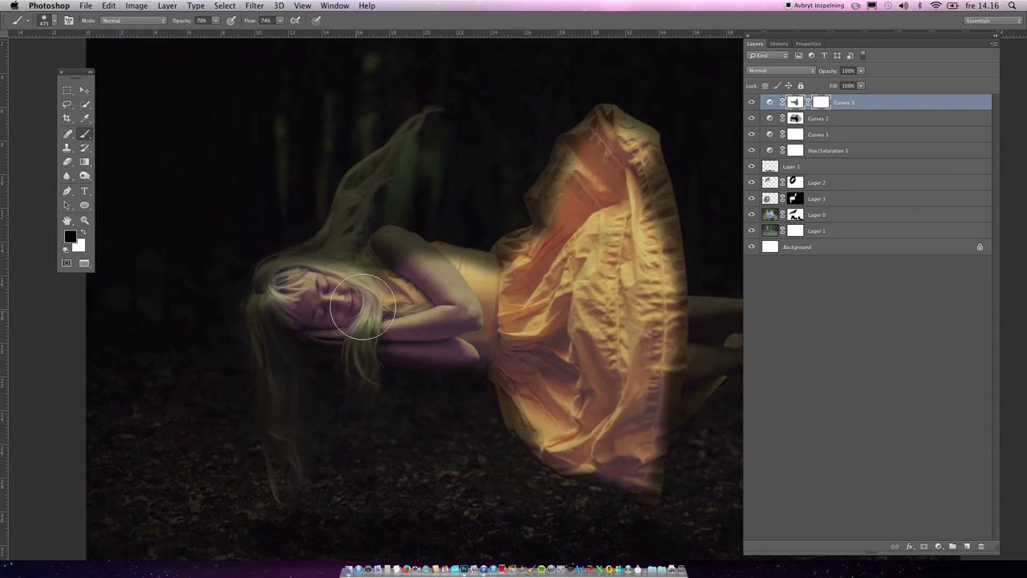
pyautogui.moveTo(385, 241)
pyautogui.mouseDown()
pyautogui.moveTo(441, 297)
pyautogui.moveTo(329, 301)
pyautogui.moveTo(372, 317)
pyautogui.moveTo(481, 289)
pyautogui.moveTo(625, 337)
pyautogui.mouseUp()
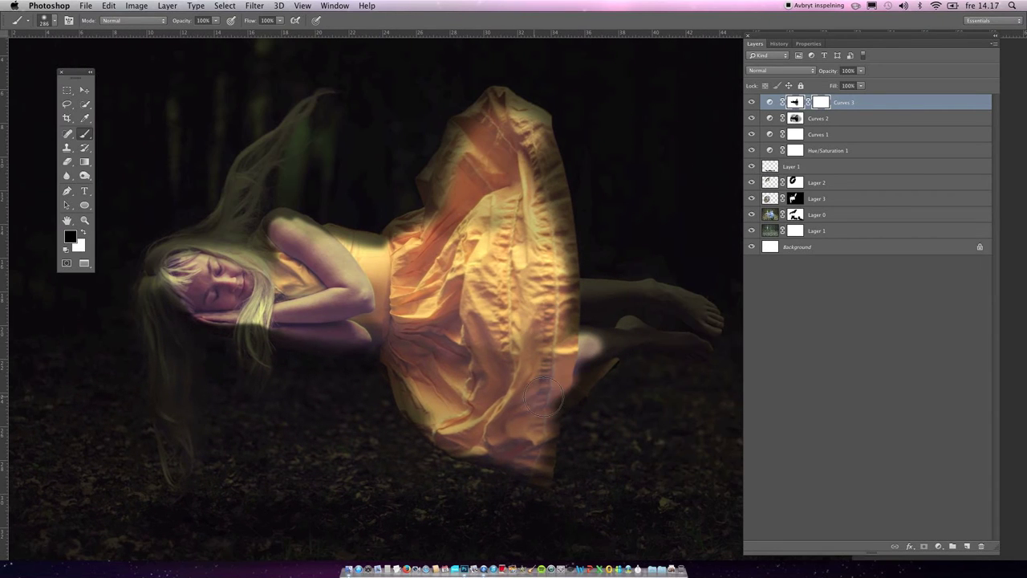
pyautogui.moveTo(542, 395)
pyautogui.mouseDown()
pyautogui.moveTo(489, 441)
pyautogui.moveTo(522, 176)
pyautogui.moveTo(263, 204)
pyautogui.moveTo(289, 320)
pyautogui.mouseUp()
# - Zoom in on the shoulder and brighten the upper dress and its upper edge
pyautogui.press('z')
pyautogui.click(298, 243)
pyautogui.press('b')
pyautogui.rightClick(337, 247)
pyautogui.press('Escape')
pyautogui.press('super+plus')
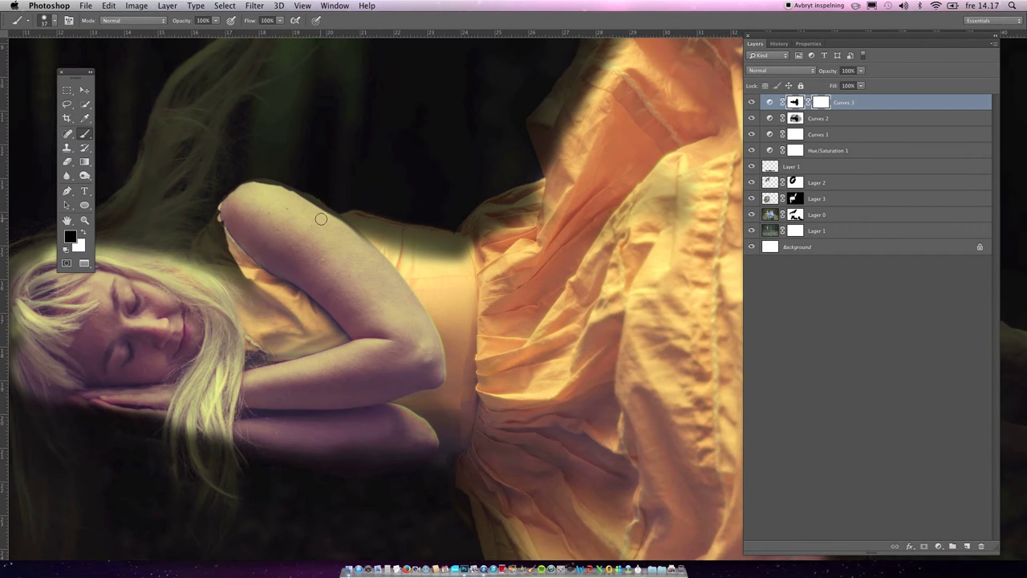
pyautogui.press('x')
pyautogui.press('super+plus')
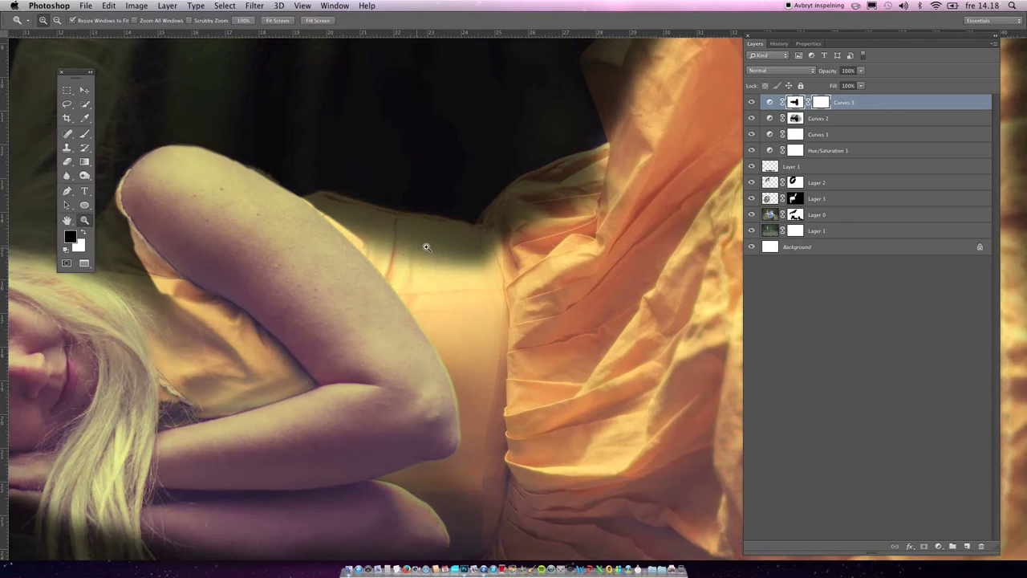
pyautogui.moveTo(385, 257); pyautogui.dragTo(561, 185)
pyautogui.moveTo(405, 239); pyautogui.dragTo(303, 201)
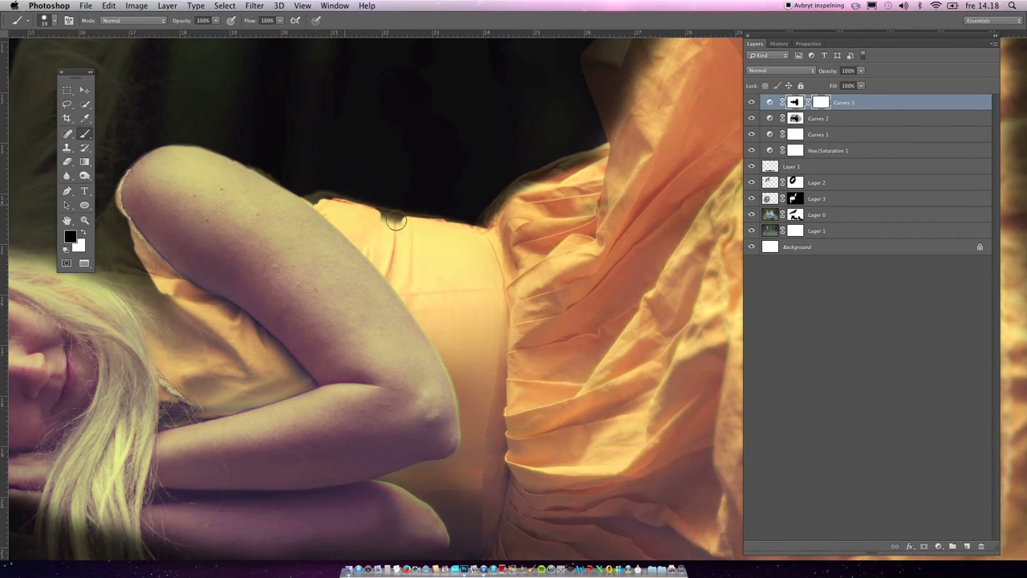
# - Brighten the top fold of the dress and down along the collar edge
pyautogui.hscroll(5, 498, 207)
pyautogui.scroll(1, 481, 211)
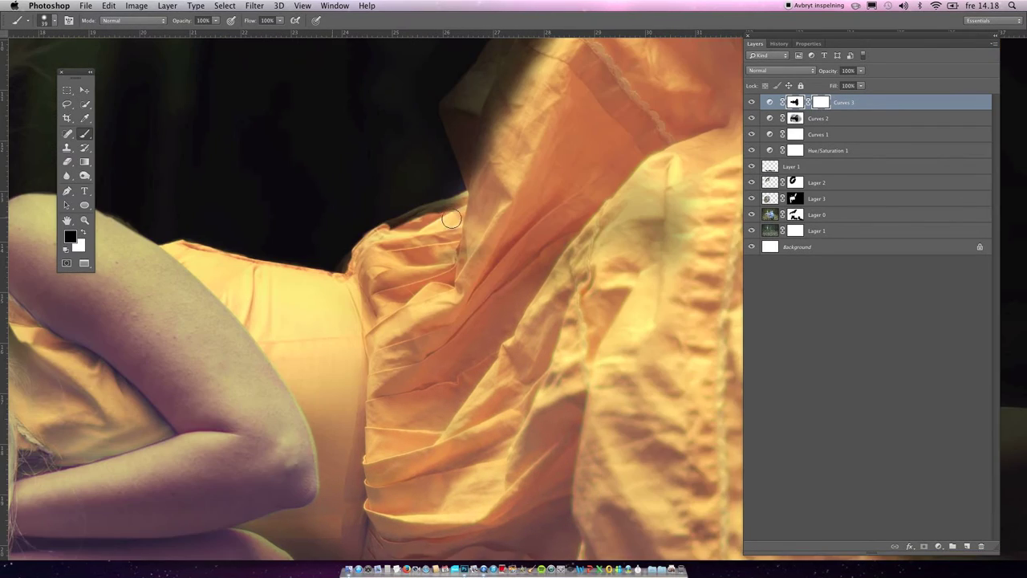
pyautogui.moveTo(488, 157); pyautogui.dragTo(361, 309)
pyautogui.moveTo(417, 265)
pyautogui.mouseDown()
pyautogui.moveTo(434, 96)
pyautogui.moveTo(347, 322)
pyautogui.mouseUp()
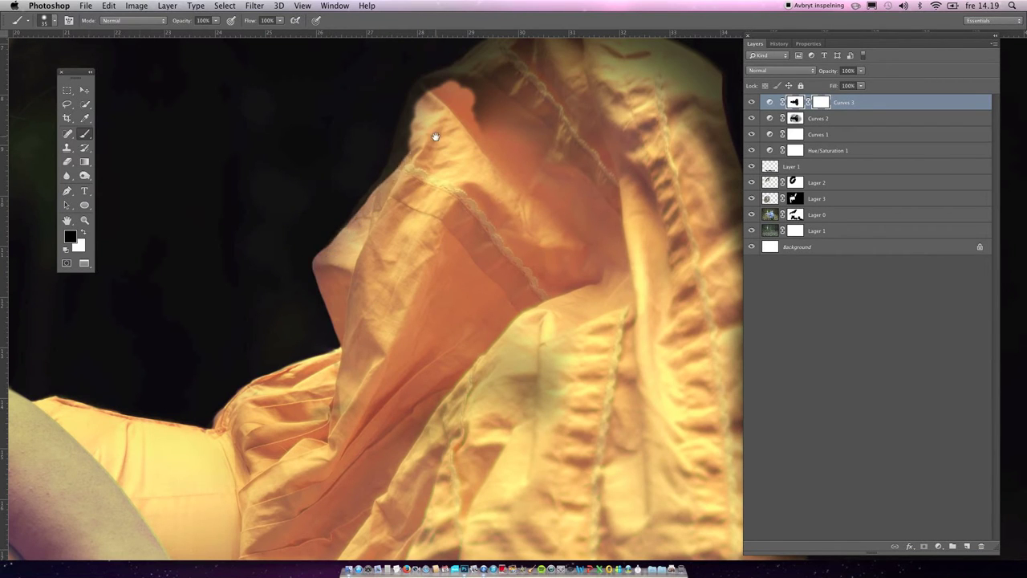
pyautogui.moveTo(435, 136); pyautogui.dragTo(359, 248)
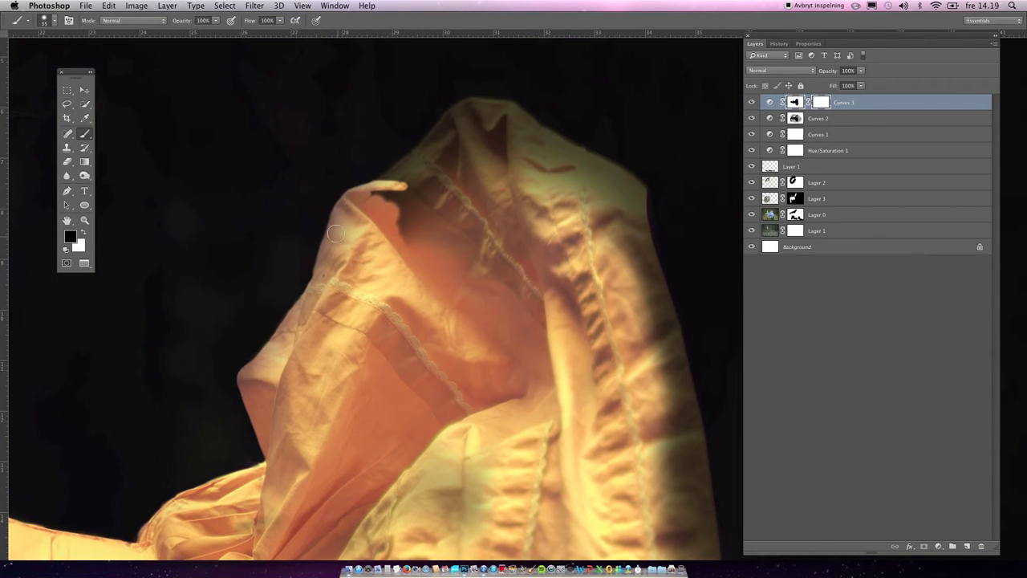
pyautogui.moveTo(497, 321); pyautogui.dragTo(401, 168)
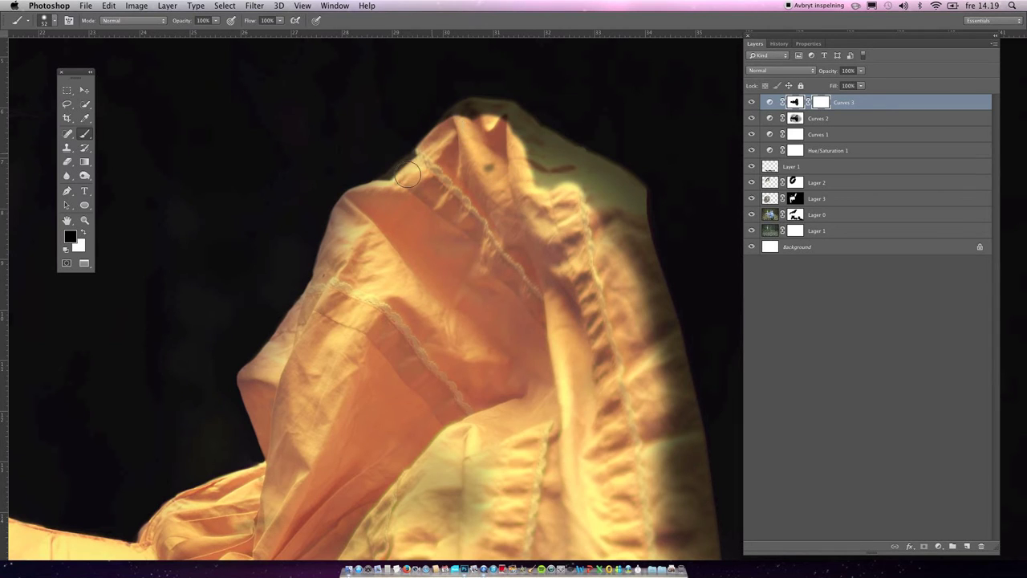
pyautogui.moveTo(467, 113)
pyautogui.mouseDown()
pyautogui.moveTo(347, 148)
pyautogui.moveTo(405, 184)
pyautogui.moveTo(519, 211)
pyautogui.moveTo(527, 309)
pyautogui.mouseUp()
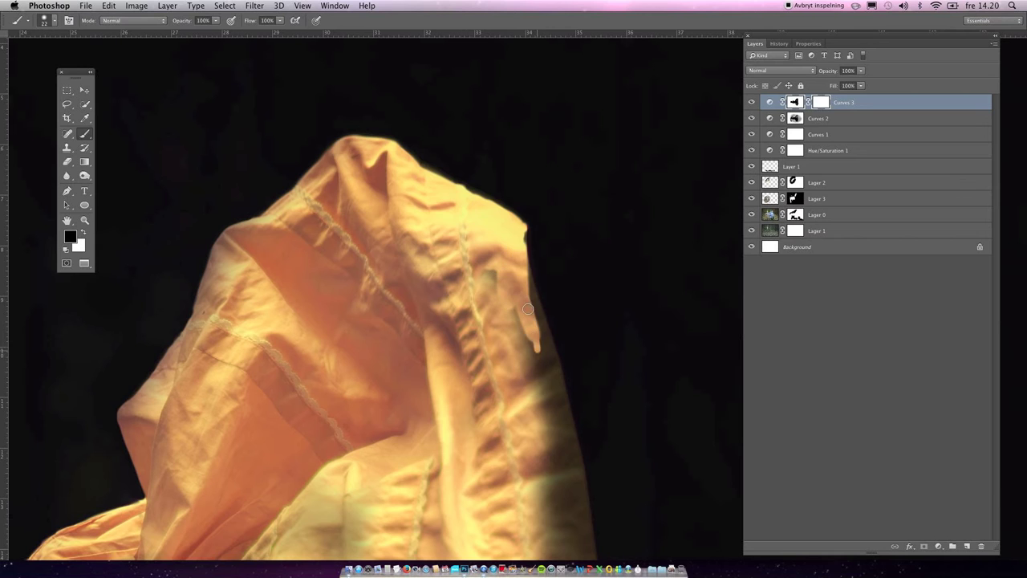
pyautogui.moveTo(524, 272); pyautogui.dragTo(554, 385)
# - With a larger brush, brighten the dress's right edge and the edge beside the arm
pyautogui.scroll(-5, 554, 385)
pyautogui.hscroll(3, 554, 385)
pyautogui.press(']')
pyautogui.press(']')
pyautogui.press(']')
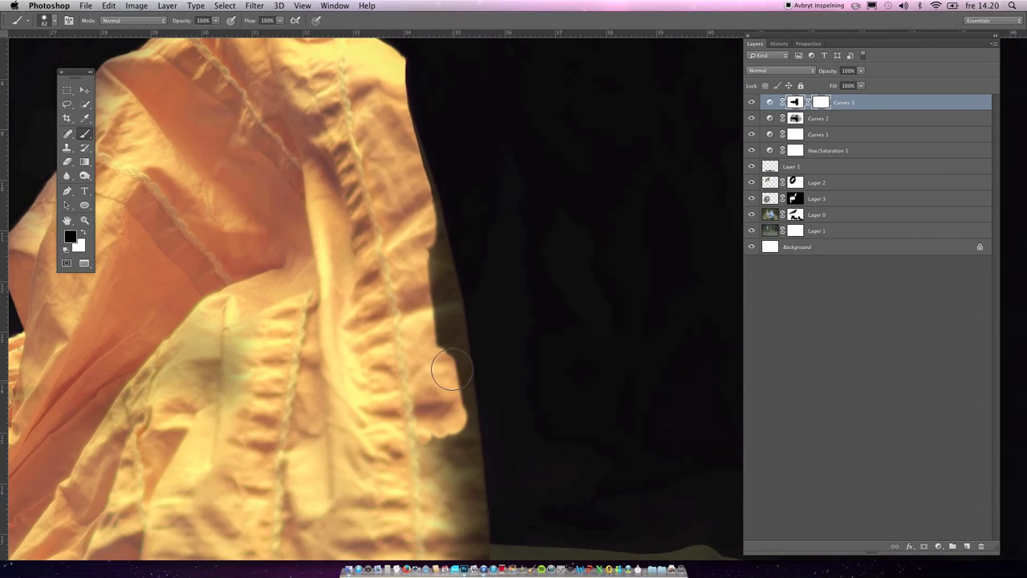
pyautogui.moveTo(449, 418); pyautogui.dragTo(426, 259)
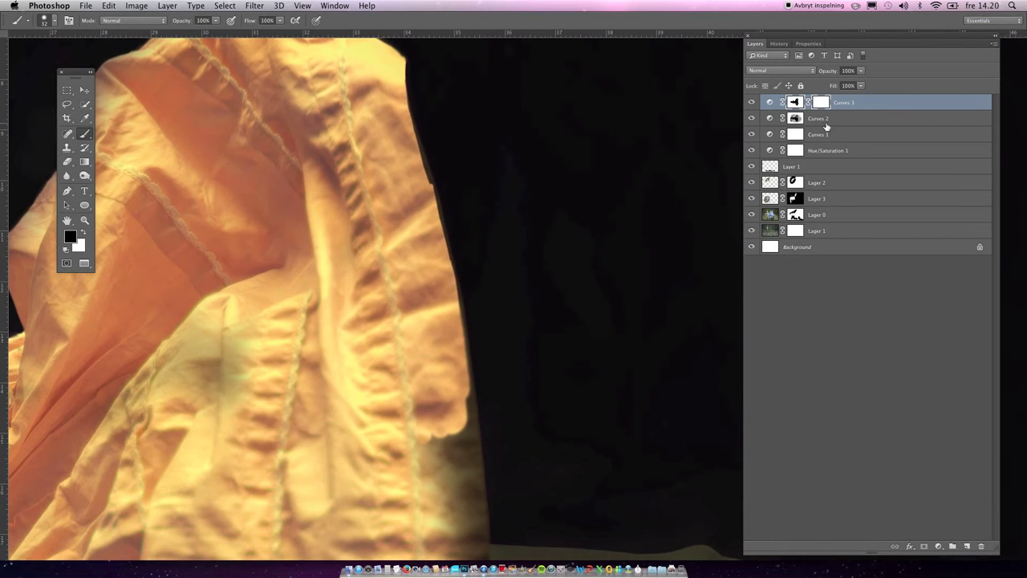
pyautogui.scroll(-5, 440, 249)
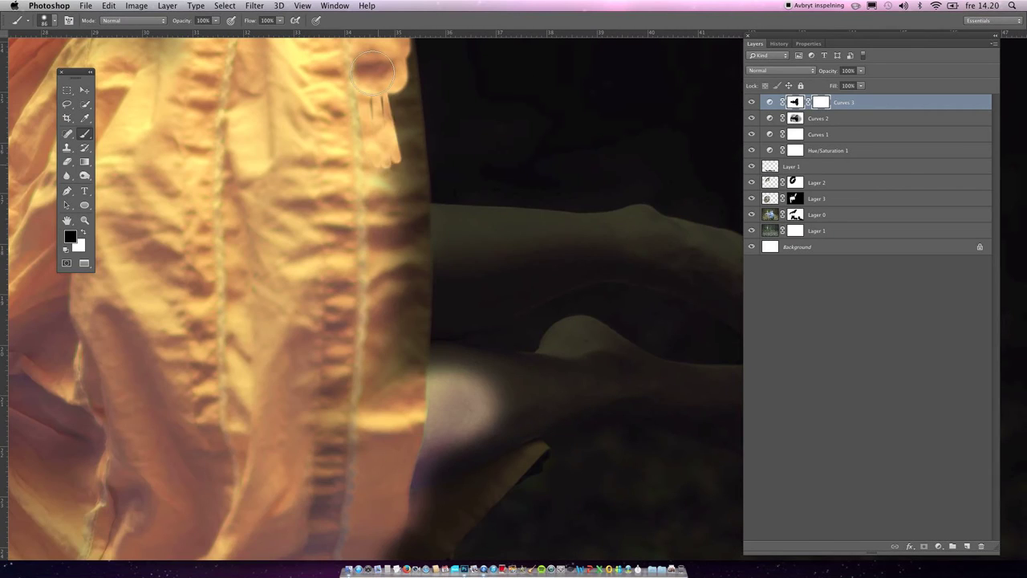
pyautogui.scroll(-2, 401, 264)
pyautogui.moveTo(385, 345); pyautogui.dragTo(364, 279)
# - Fit the image, zoom in on the dress hem and paint in the hand beside the dress
pyautogui.press('z')
pyautogui.hotkey('ctrl', '0')
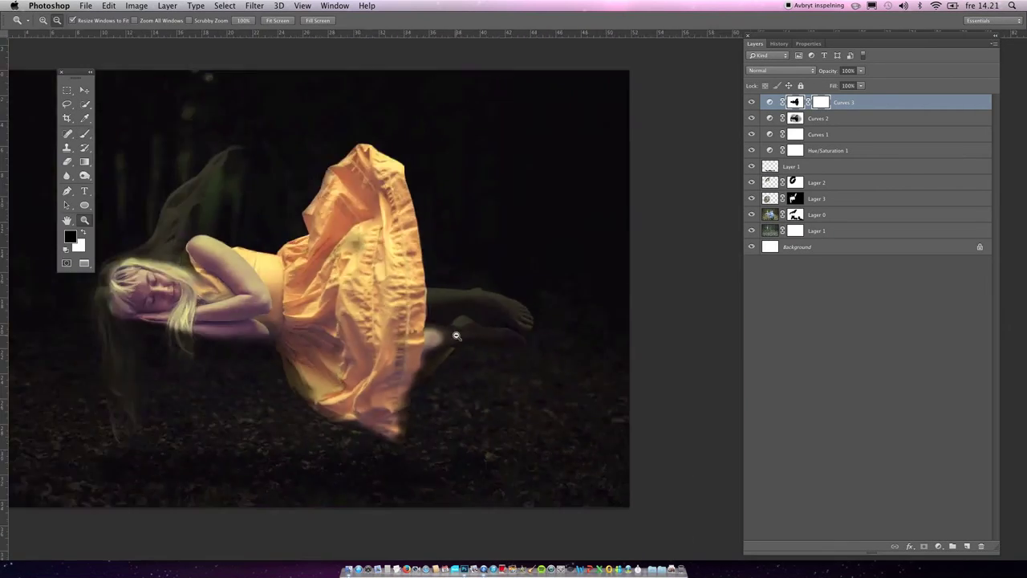
pyautogui.hotkey('ctrl', '-')
pyautogui.hotkey('ctrl', '+')
pyautogui.click(358, 390)
pyautogui.press('b')
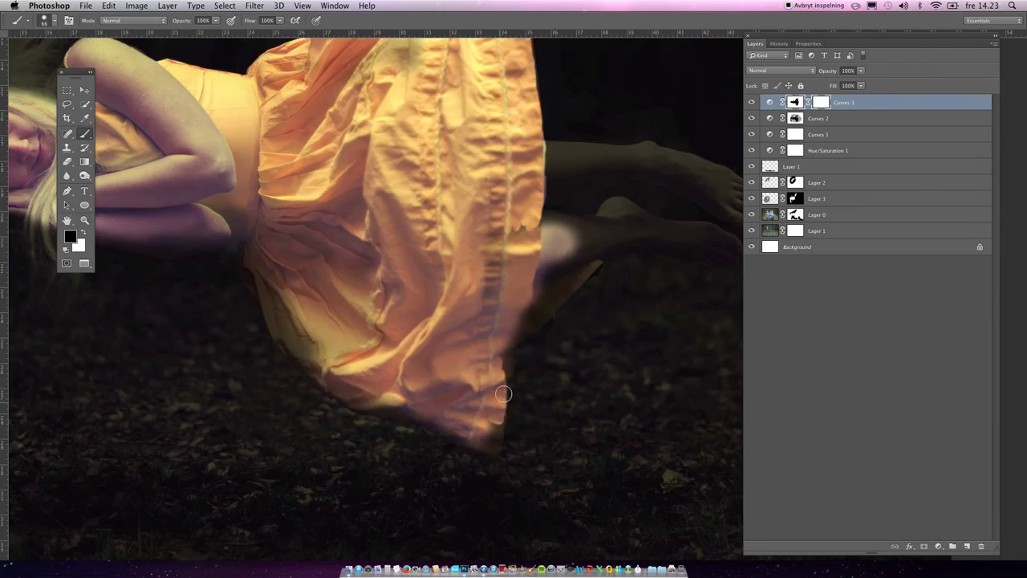
pyautogui.moveTo(556, 289); pyautogui.dragTo(523, 339)
# - Lighten the hand near the dress and the pale arm
pyautogui.press('x')
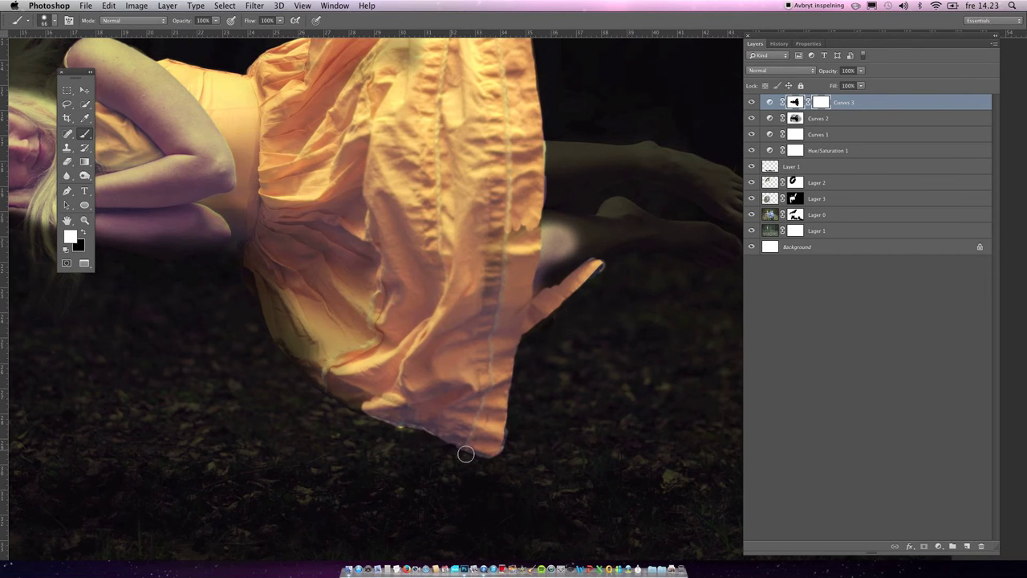
pyautogui.rightClick(519, 421)
pyautogui.press('Return')
pyautogui.press('x')
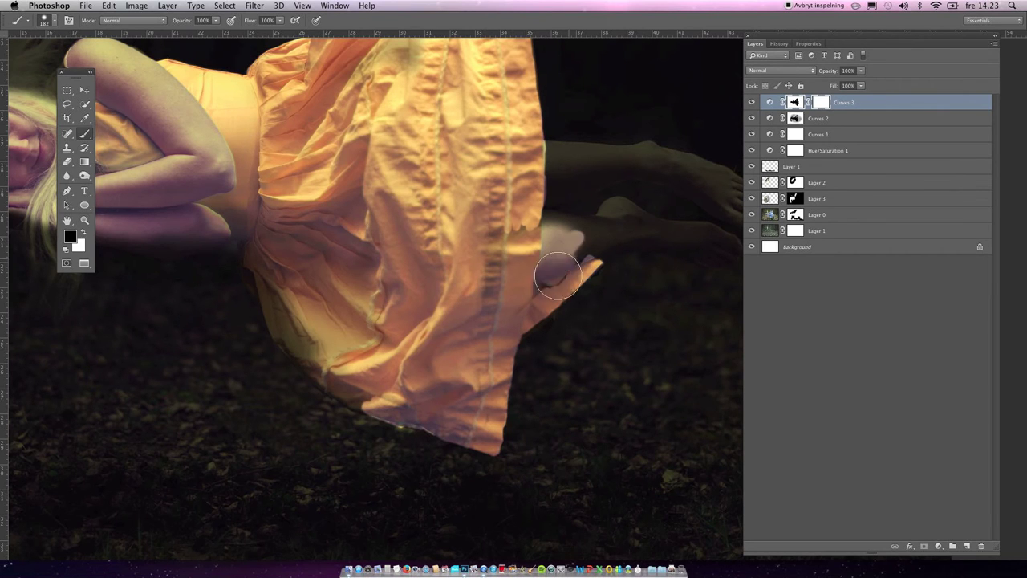
pyautogui.moveTo(603, 263); pyautogui.dragTo(513, 241)
pyautogui.scroll(1, 438, 246)
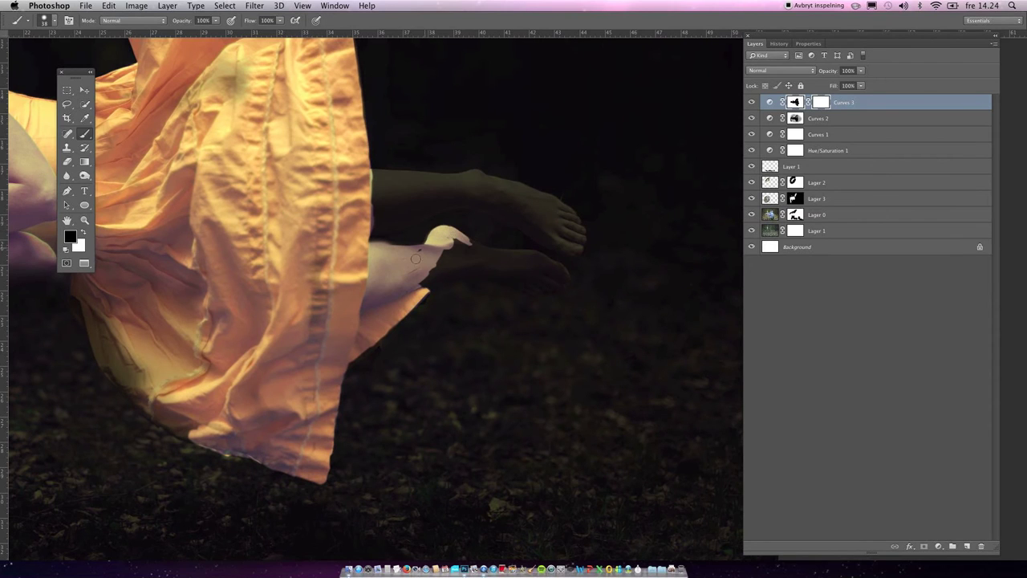
pyautogui.moveTo(401, 247)
pyautogui.mouseDown()
pyautogui.moveTo(470, 241)
pyautogui.moveTo(401, 280)
pyautogui.moveTo(554, 270)
pyautogui.mouseUp()
pyautogui.scroll(1, 554, 270)
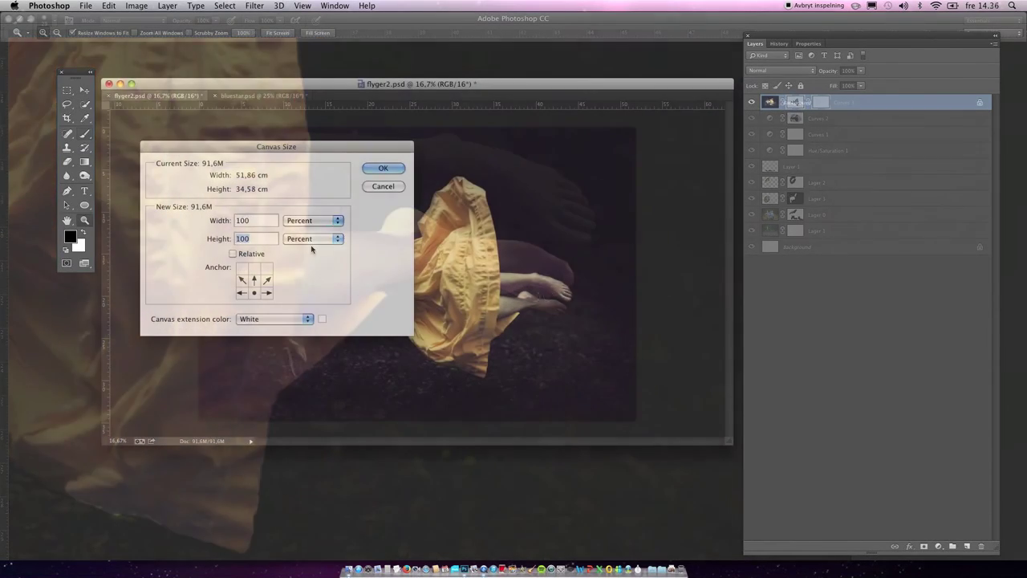
# - Make the canvas square, bring in the star photo and stretch it to cover the canvas
pyautogui.press('Return')
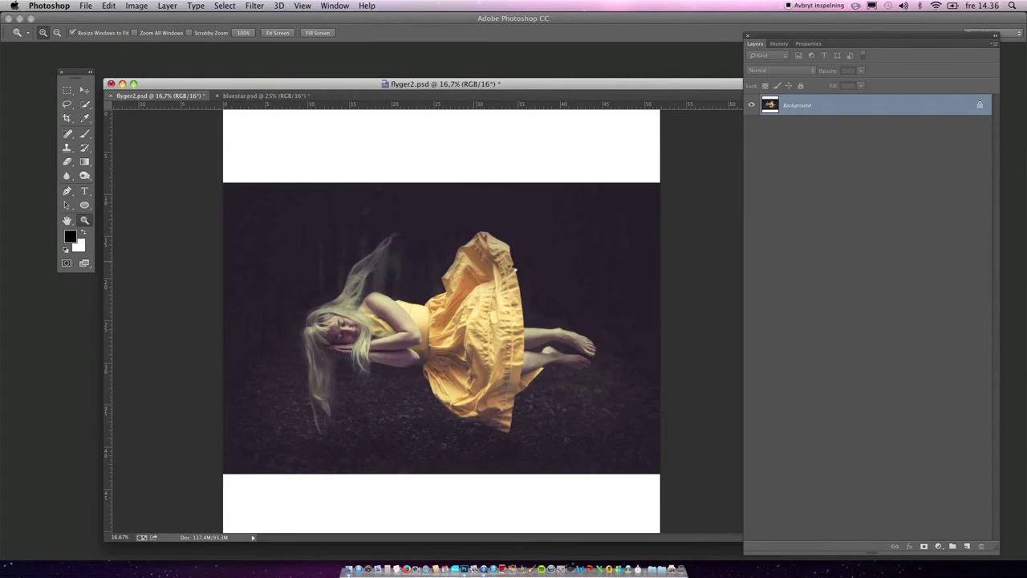
pyautogui.moveTo(666, 275); pyautogui.dragTo(449, 321)
pyautogui.hotkey('ctrl', 't')
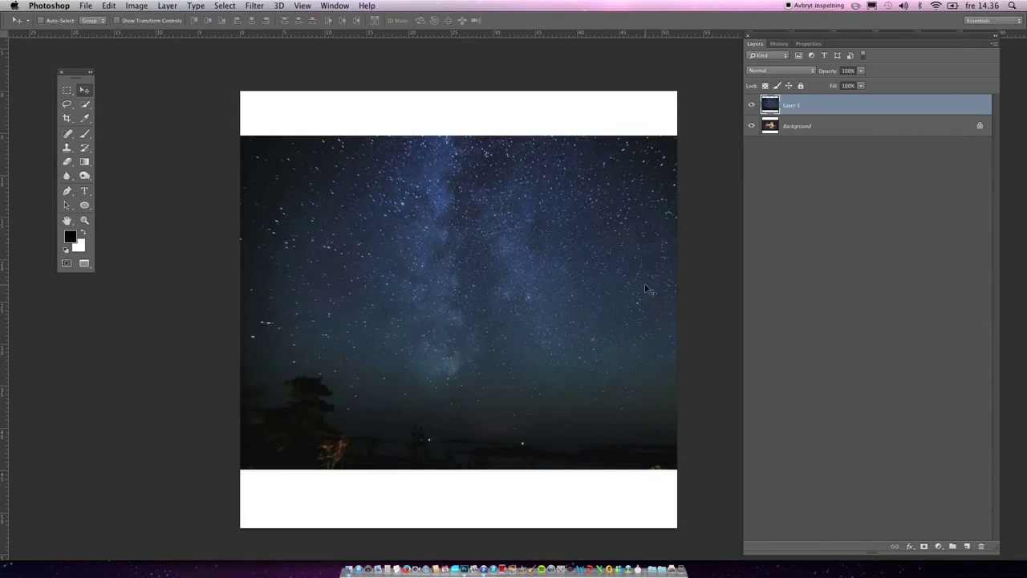
pyautogui.moveTo(491, 411); pyautogui.dragTo(491, 551)
pyautogui.moveTo(182, 291); pyautogui.dragTo(153, 291)
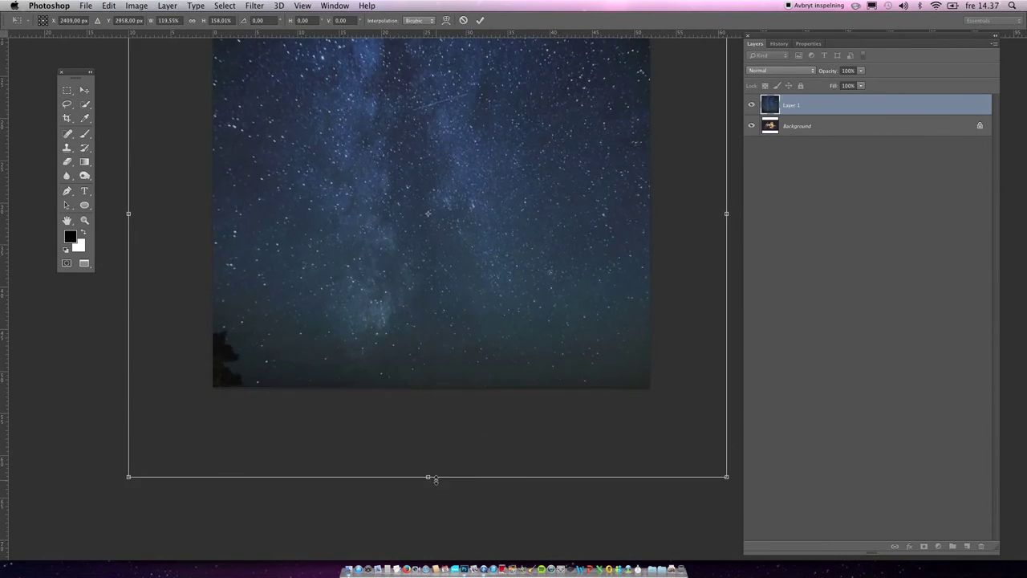
pyautogui.moveTo(469, 333); pyautogui.dragTo(440, 379)
pyautogui.press('Return')
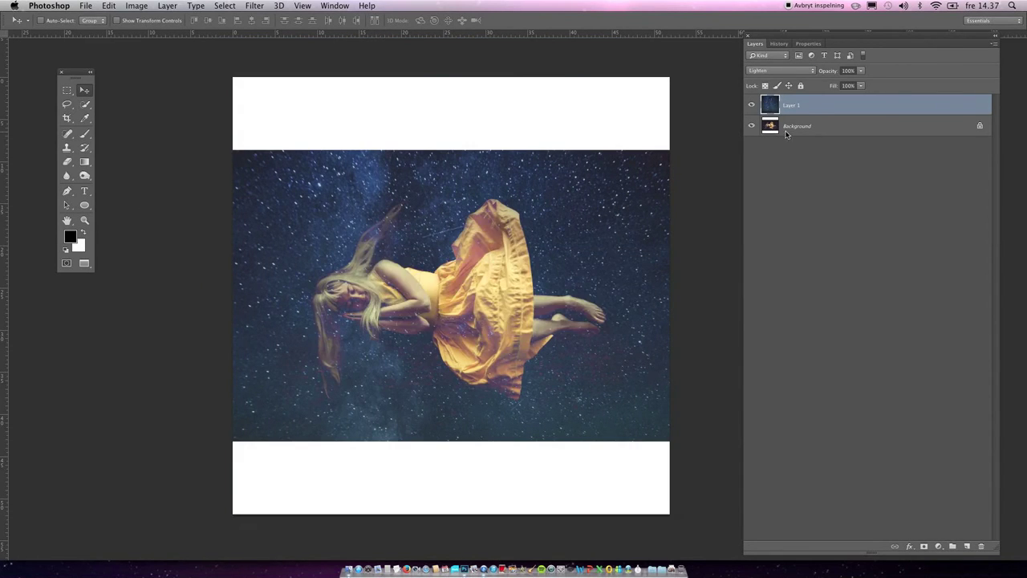
# - Fill a new bottom layer with black and add a mask to the star layer
pyautogui.click(132, 169)
pyautogui.click(347, 116)
pyautogui.click(802, 126)
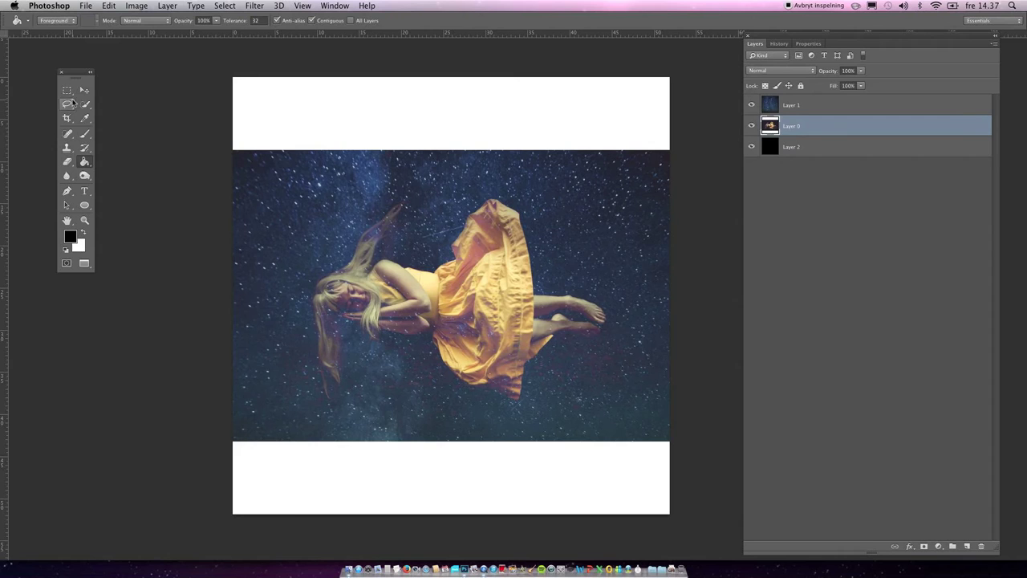
pyautogui.moveTo(67, 90); pyautogui.dragTo(121, 91)
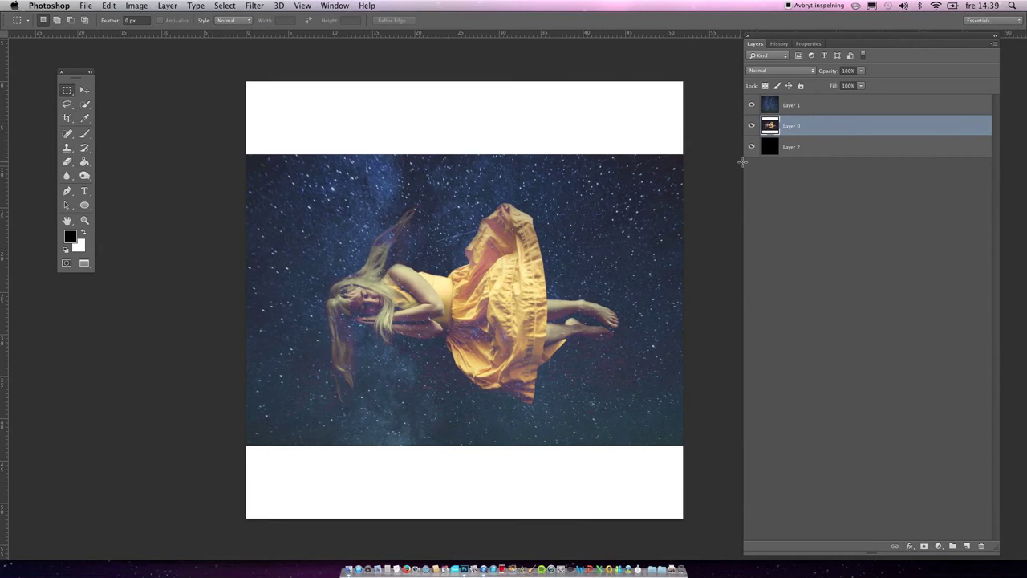
pyautogui.click(924, 546)
pyautogui.press('super+0')
pyautogui.press('b')
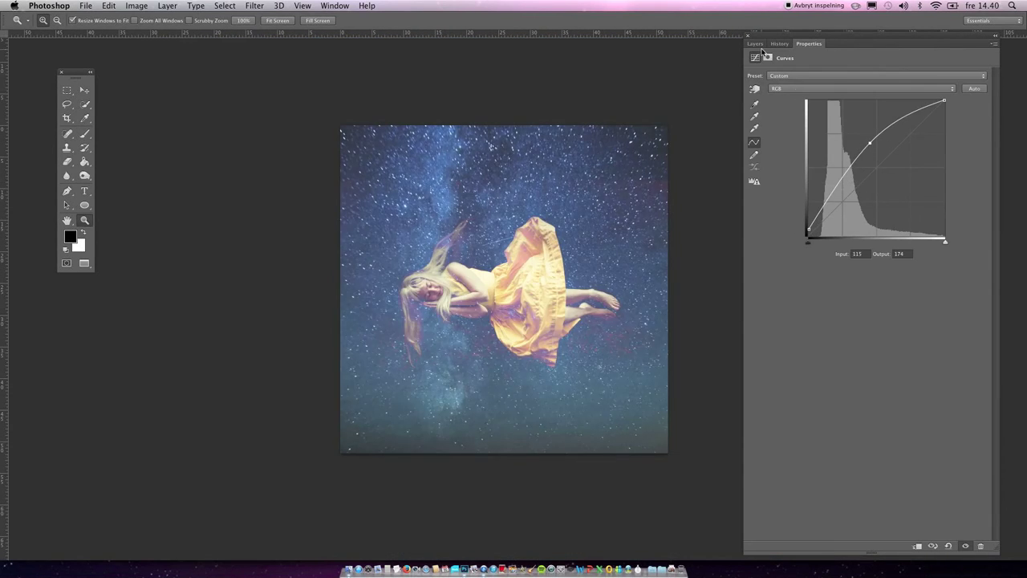
# - Nudge the Blue curve's black point, then hide and delete the Curves 1 layer
pyautogui.hotkey('alt', '5')
pyautogui.moveTo(807, 237); pyautogui.dragTo(800, 216)
pyautogui.click(774, 129)
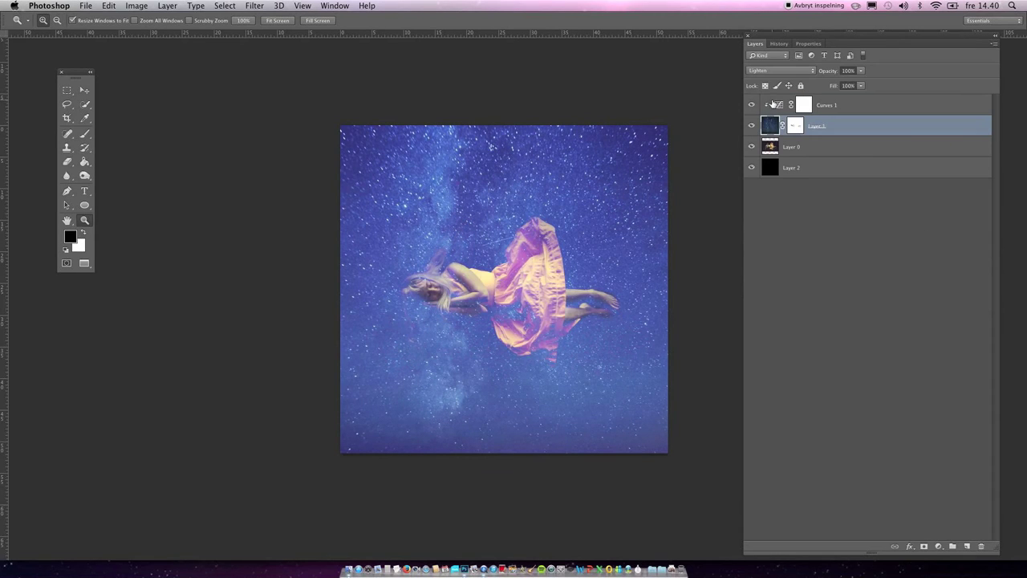
pyautogui.click(751, 104)
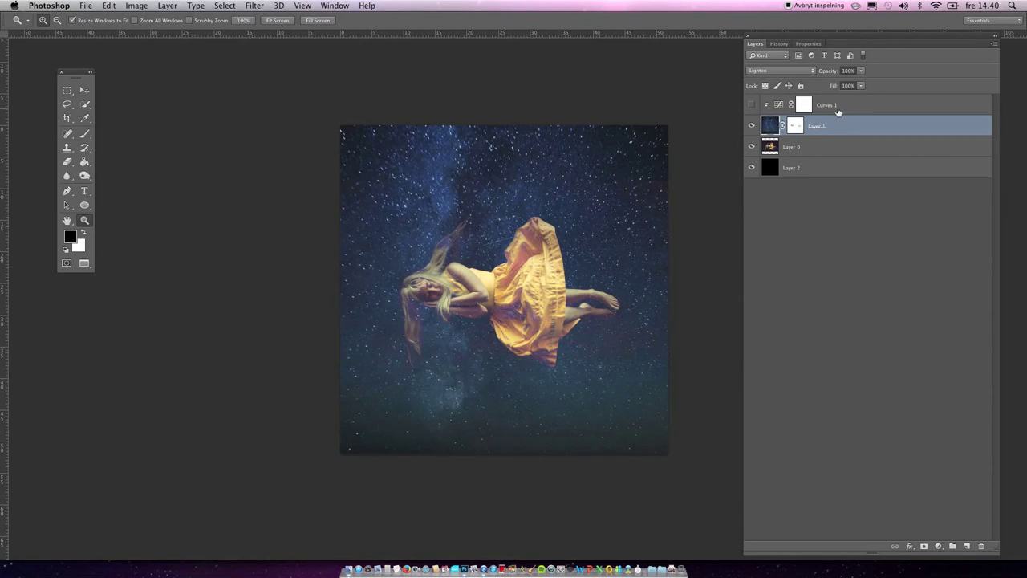
pyautogui.press('Delete')
# - Add Layer 3 with a pale yellow gradient rising from the bottom at 70% opacity
pyautogui.hotkey('ctrl', 'shift', 'n')
pyautogui.press('Return')
pyautogui.click(69, 236)
pyautogui.click(528, 96)
pyautogui.press('Return')
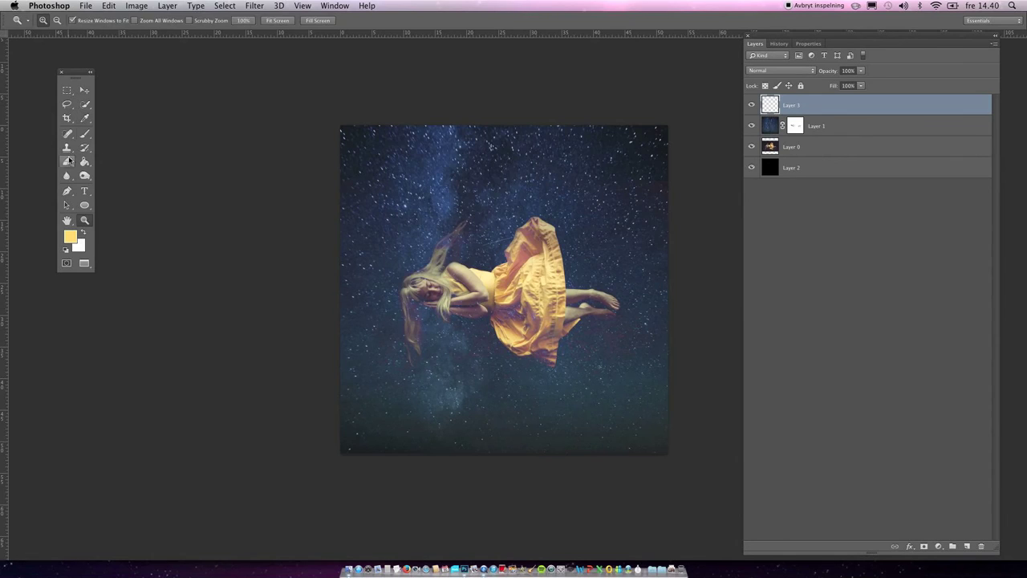
pyautogui.moveTo(84, 161); pyautogui.dragTo(128, 163)
pyautogui.moveTo(510, 459); pyautogui.dragTo(510, 459)
pyautogui.click(780, 70)
pyautogui.click(770, 221)
pyautogui.moveTo(860, 71); pyautogui.dragTo(863, 90)
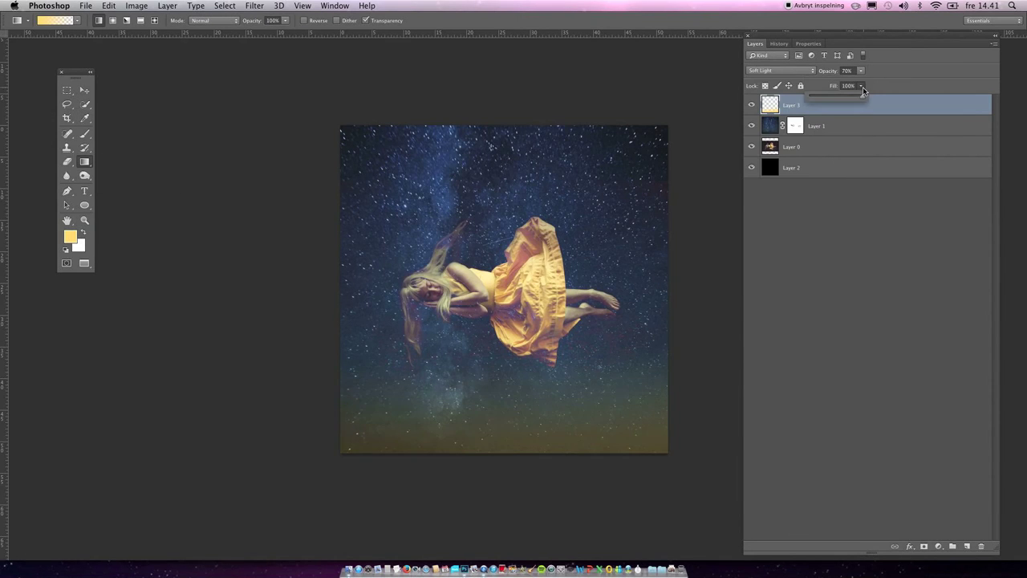
# - Add Layer 4 with a bright cyan gradient at 31% opacity and 52% fill
pyautogui.hotkey('ctrl', 'shift', 'alt', 'n')
pyautogui.click(70, 236)
pyautogui.press('Return')
pyautogui.moveTo(666, 287); pyautogui.dragTo(585, 286)
pyautogui.click(780, 69)
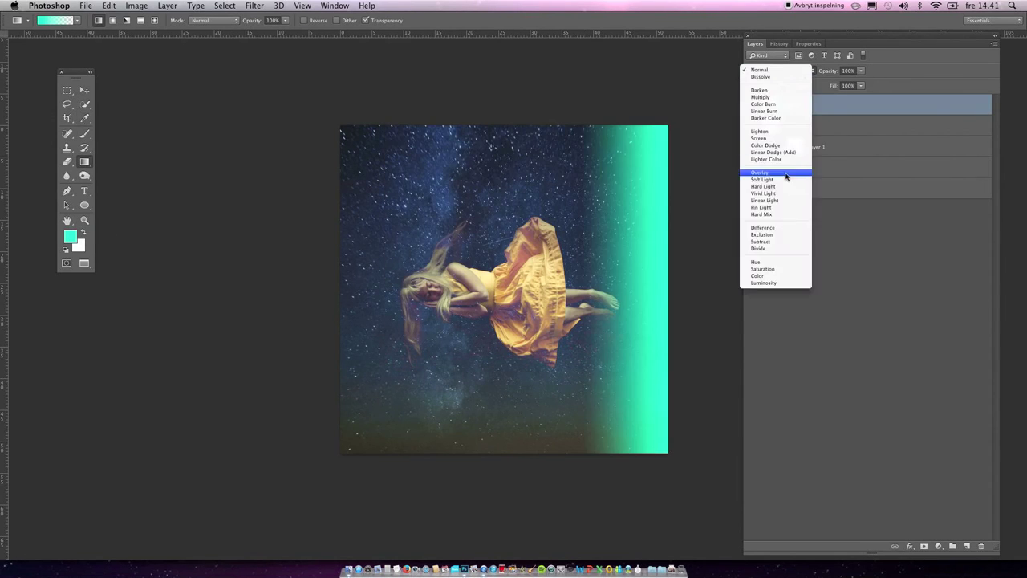
pyautogui.click(768, 168)
pyautogui.moveTo(846, 86); pyautogui.dragTo(826, 82)
pyautogui.moveTo(861, 86); pyautogui.dragTo(836, 99)
# - Add Layer 5 in Soft Light with a cyan gradient from the left edge
pyautogui.hotkey('ctrl', 'shift', 'alt', 'n')
pyautogui.moveTo(344, 286); pyautogui.dragTo(425, 287)
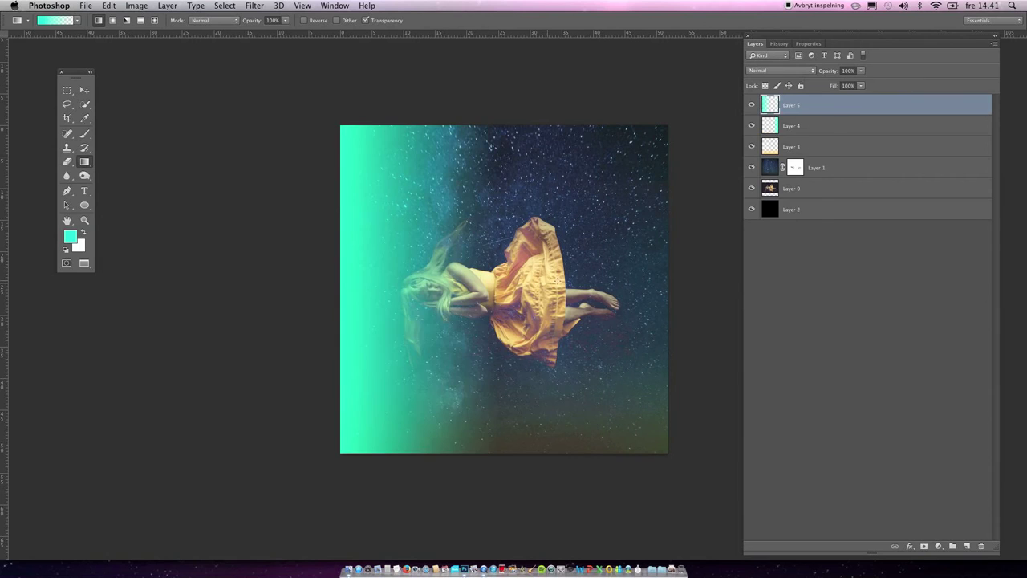
pyautogui.click(781, 70)
pyautogui.click(770, 221)
pyautogui.moveTo(860, 70)
pyautogui.mouseDown()
pyautogui.moveTo(870, 89)
pyautogui.moveTo(819, 101)
pyautogui.mouseUp()
# - Add a Screen-blended magenta gradient from the top above Layer 3, with reduced opacity
pyautogui.click(775, 147)
pyautogui.hotkey('ctrl', 'shift', 'alt', 'n')
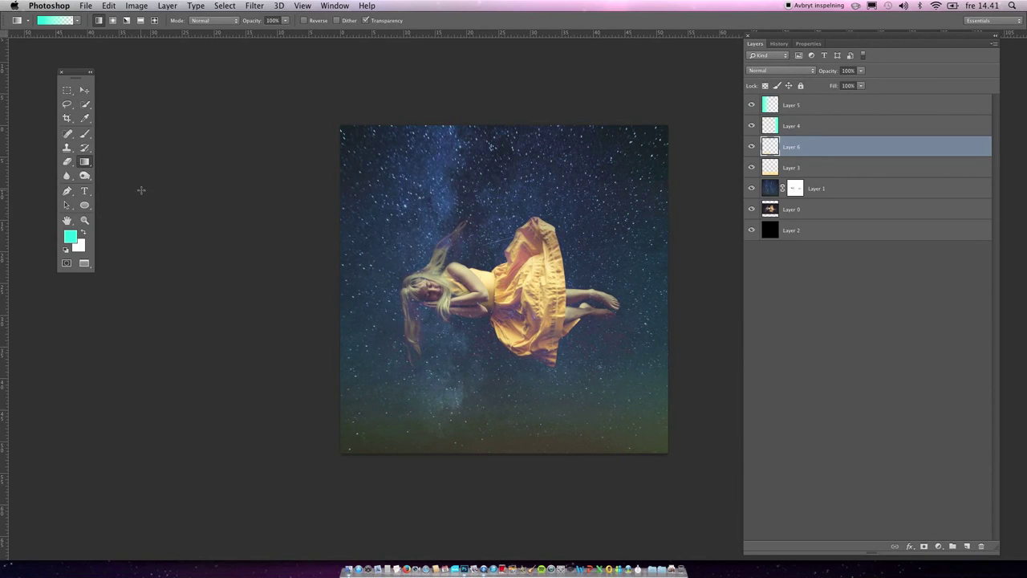
pyautogui.click(70, 235)
pyautogui.press('Return')
pyautogui.moveTo(504, 126); pyautogui.dragTo(504, 211)
pyautogui.click(779, 133)
pyautogui.moveTo(849, 85); pyautogui.dragTo(820, 85)
# - Add a Curves adjustment layer at the top of the stack
pyautogui.click(791, 105)
pyautogui.click(938, 546)
pyautogui.click(910, 418)
# - Raise the curve's black point to fade the shadows and switch to the Blue channel
pyautogui.moveTo(807, 237); pyautogui.dragTo(809, 213)
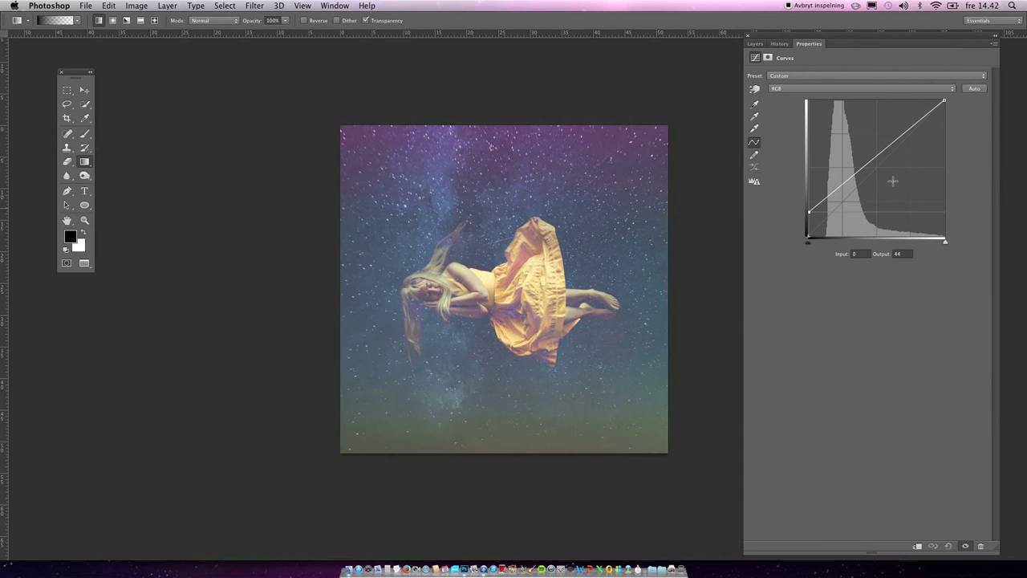
pyautogui.click(830, 90)
pyautogui.click(842, 138)
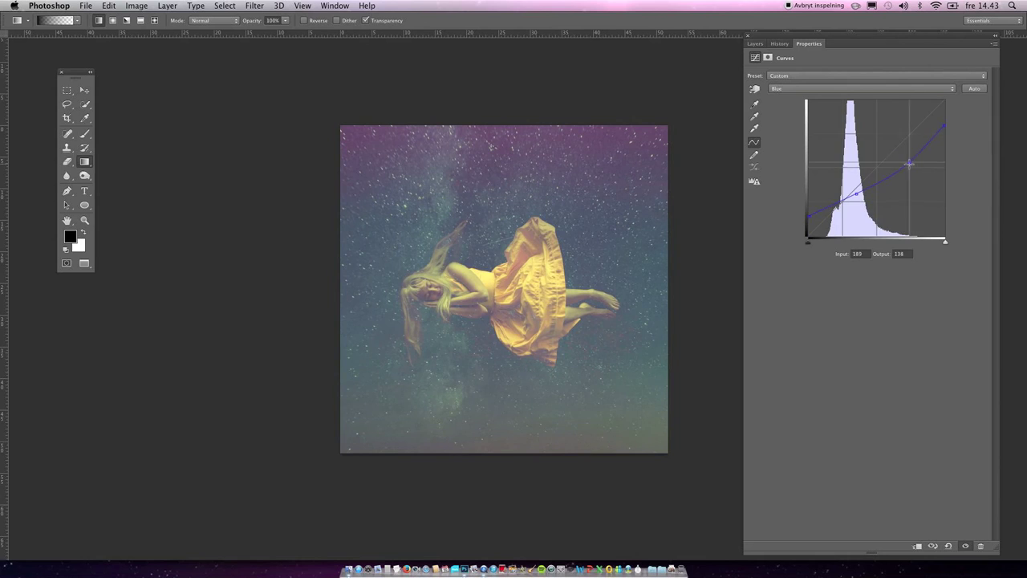
pyautogui.click(755, 43)
# - Add a Sepia Photo Filter adjustment at 30% density
pyautogui.click(938, 546)
pyautogui.click(957, 454)
pyautogui.click(870, 71)
pyautogui.click(848, 172)
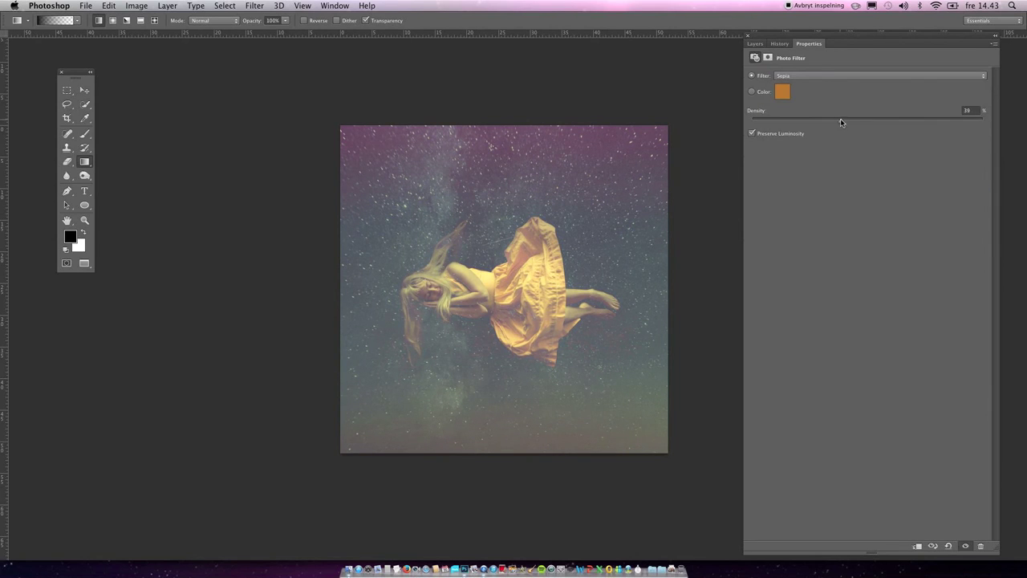
pyautogui.click(755, 43)
# - Add a 50% grey layer with Add Noise grain, blended as Soft Light
pyautogui.press('super+alt+shift+n')
pyautogui.hotkey('shift', 'F5')
pyautogui.press('Return')
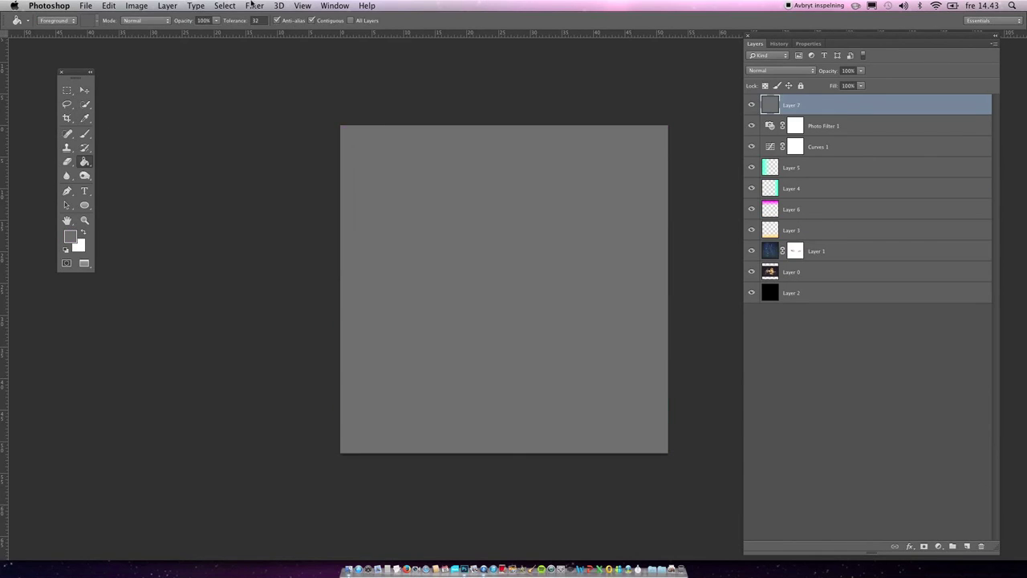
pyautogui.press('super+alt+f')
pyautogui.press('Return')
pyautogui.hotkey('shift', 'alt', 'f')
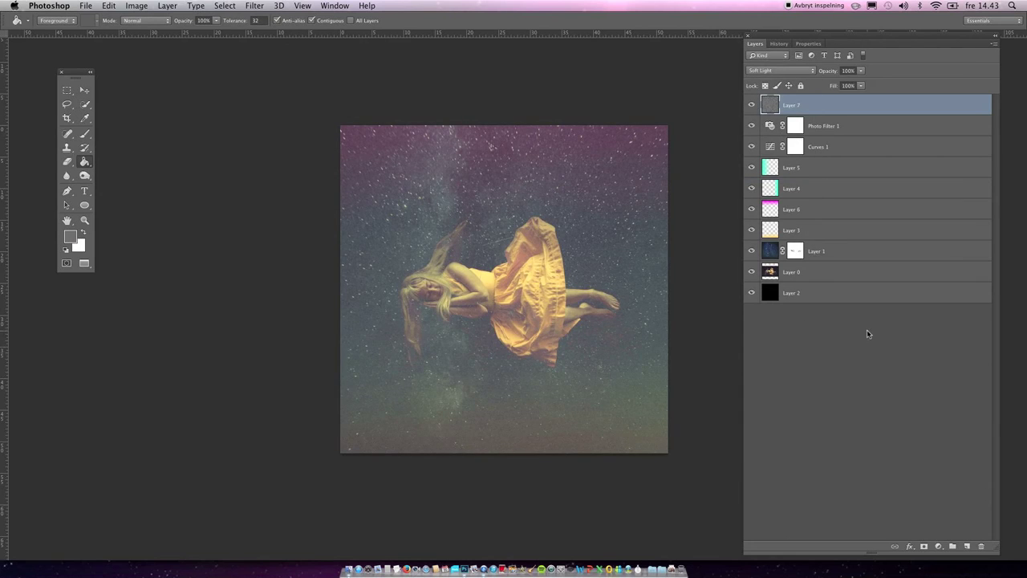
# - Add a Curves 2 adjustment above the grain layer and bend its curve
pyautogui.click(938, 546)
pyautogui.click(953, 425)
pyautogui.moveTo(874, 170); pyautogui.dragTo(899, 155)
# - Raise the Curves 2 curve to brighten the image's midtones
pyautogui.click(755, 43)
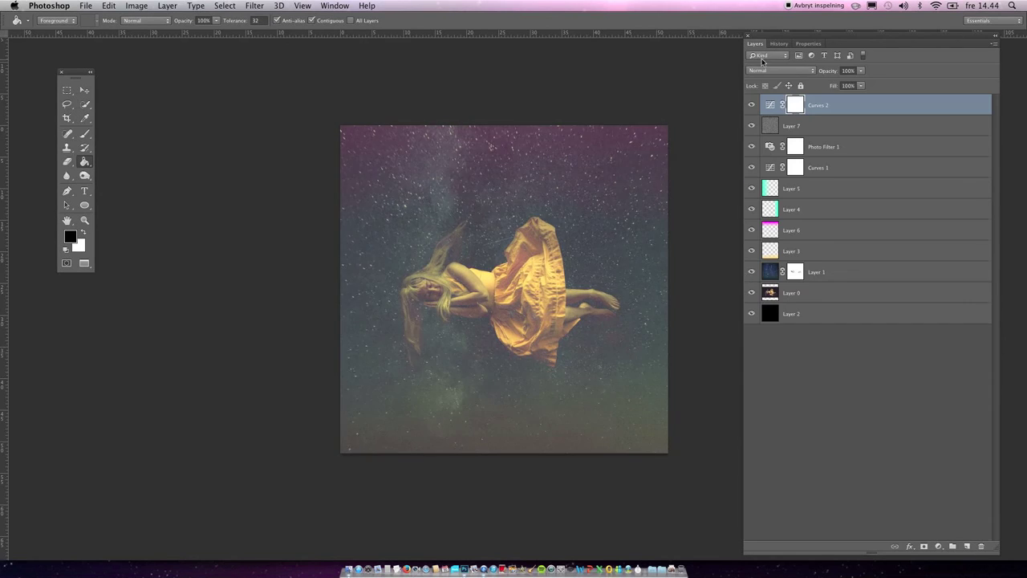
pyautogui.doubleClick(770, 169)
pyautogui.moveTo(842, 203); pyautogui.dragTo(842, 191)
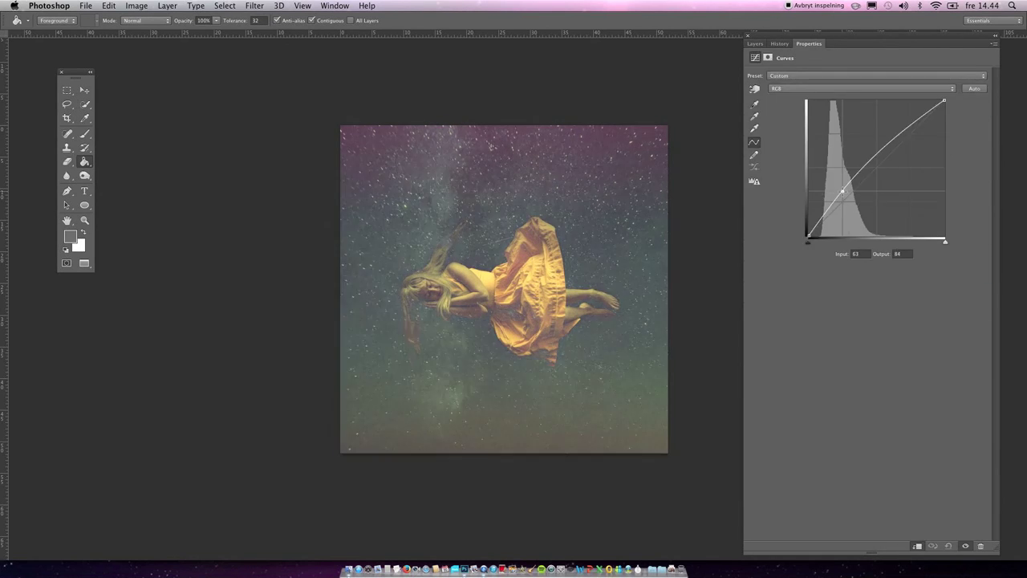
# - Add Curves 3 and 4, invert Curves 4's mask to black, and switch to the Brush
pyautogui.click(755, 43)
pyautogui.click(939, 546)
pyautogui.click(952, 425)
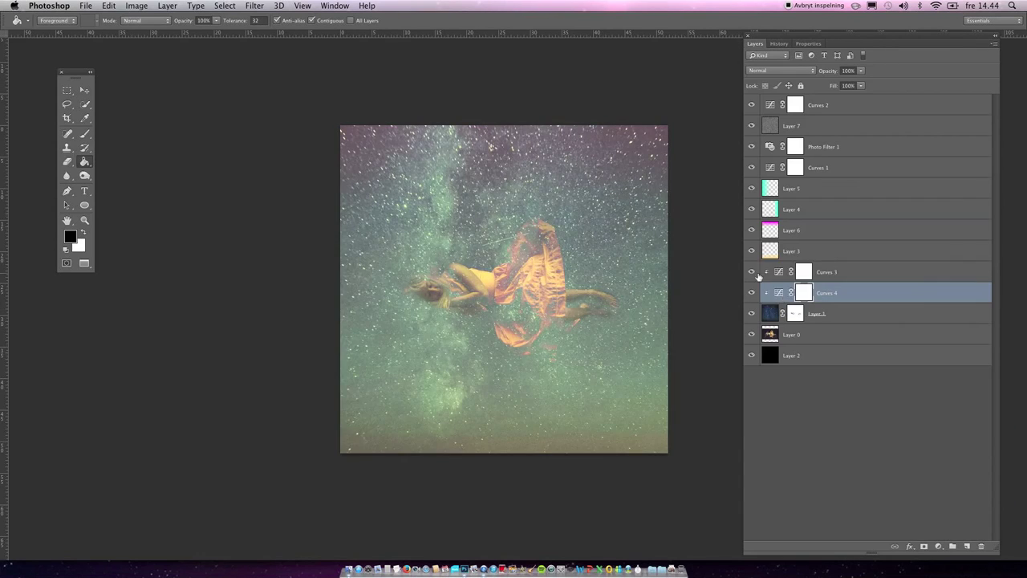
pyautogui.hotkey('ctrl', 'i')
pyautogui.press('b')
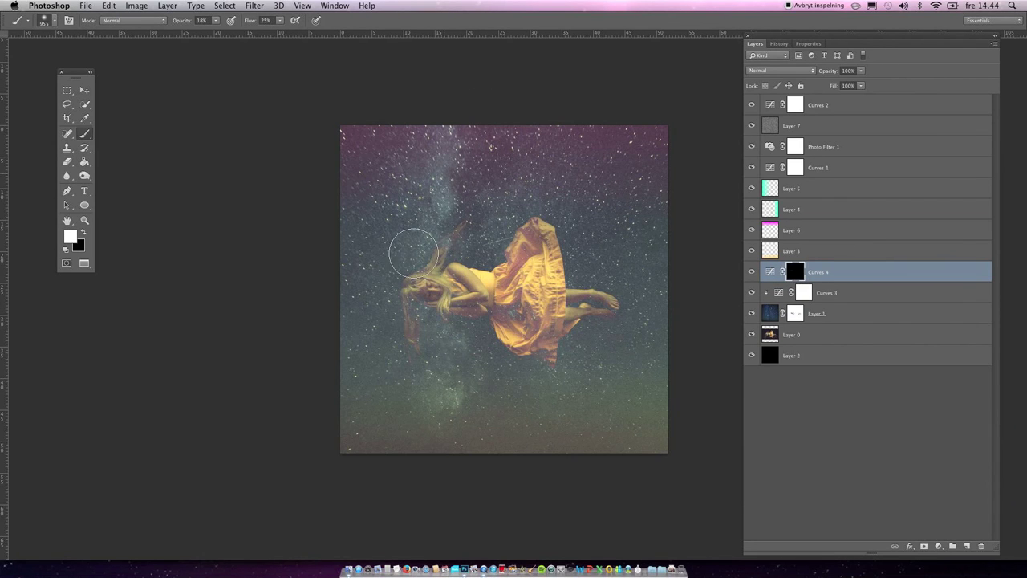